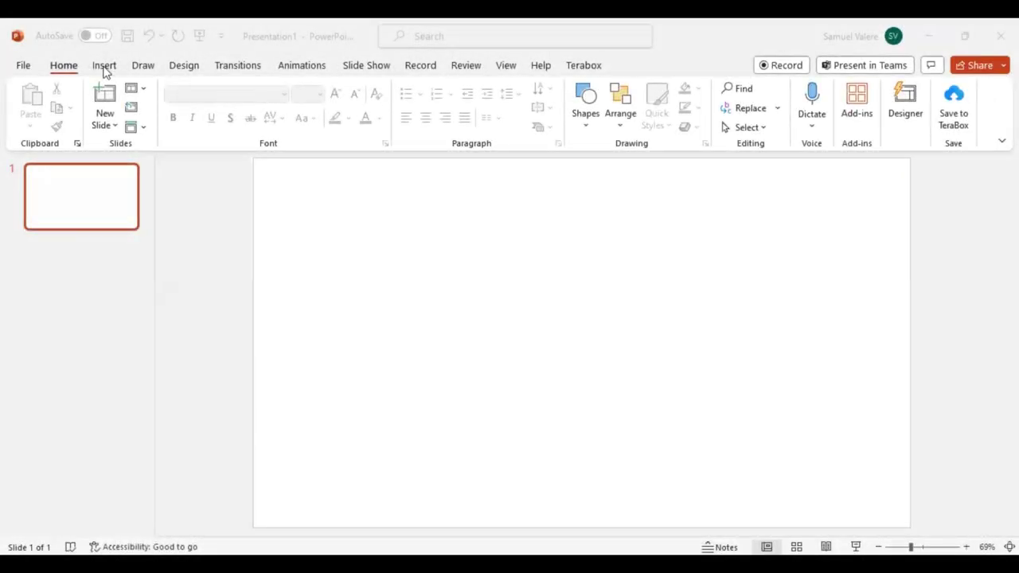
left_click(106, 67)
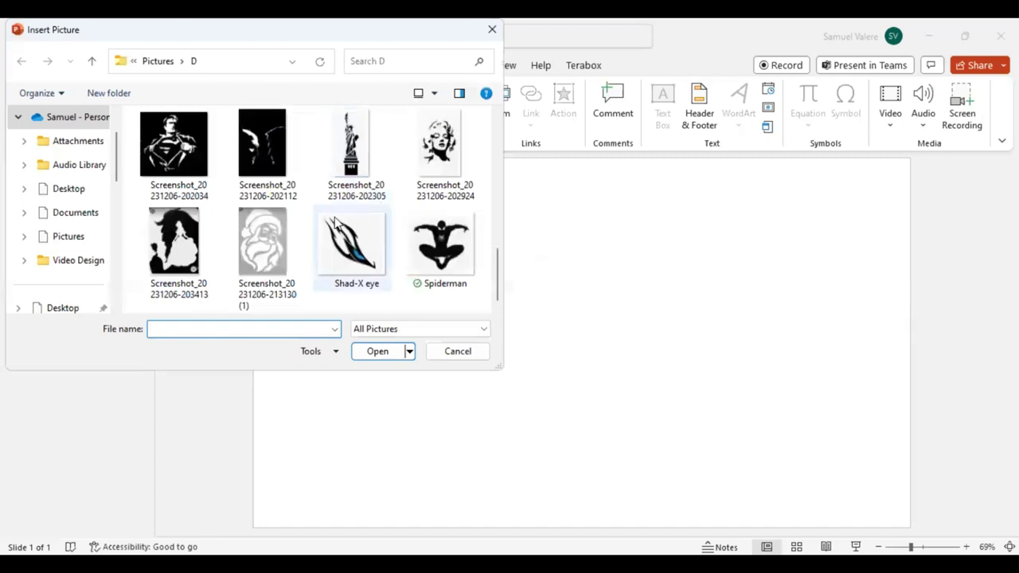
left_click(446, 162)
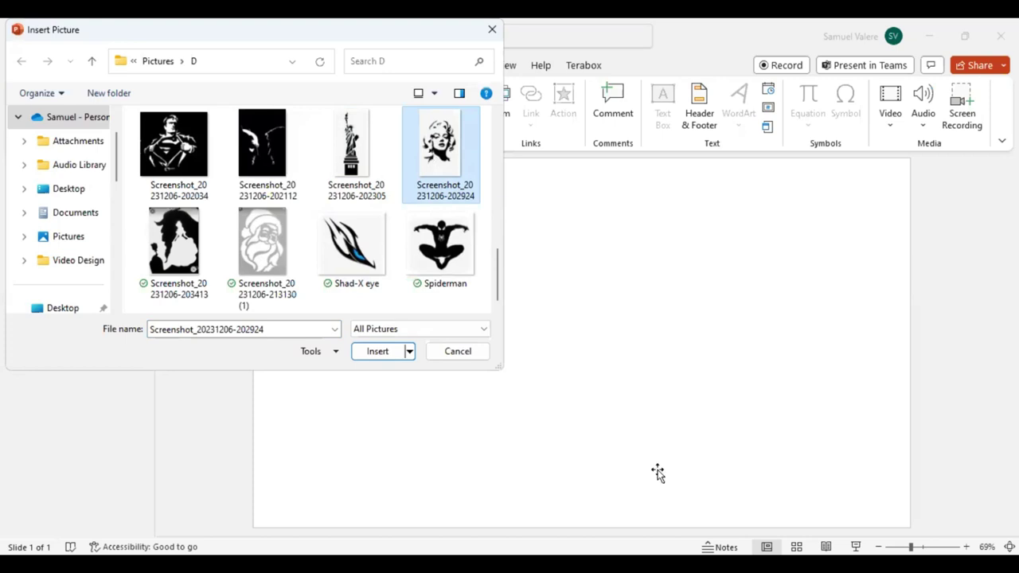
key("Return")
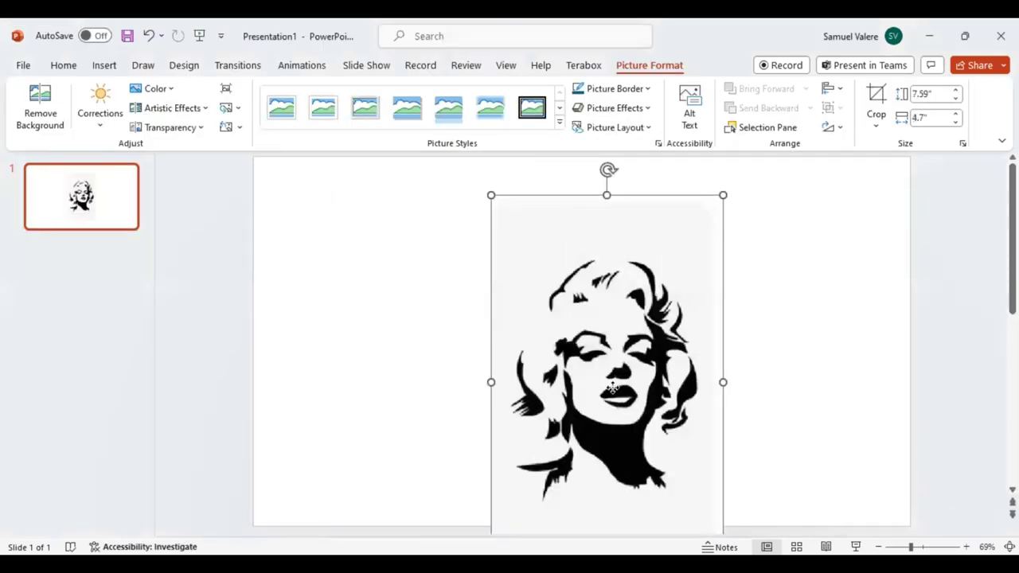
Enlarge the portrait to fill the slide height and zoom the view to 87%.
left_click_drag(621, 412, 609, 359)
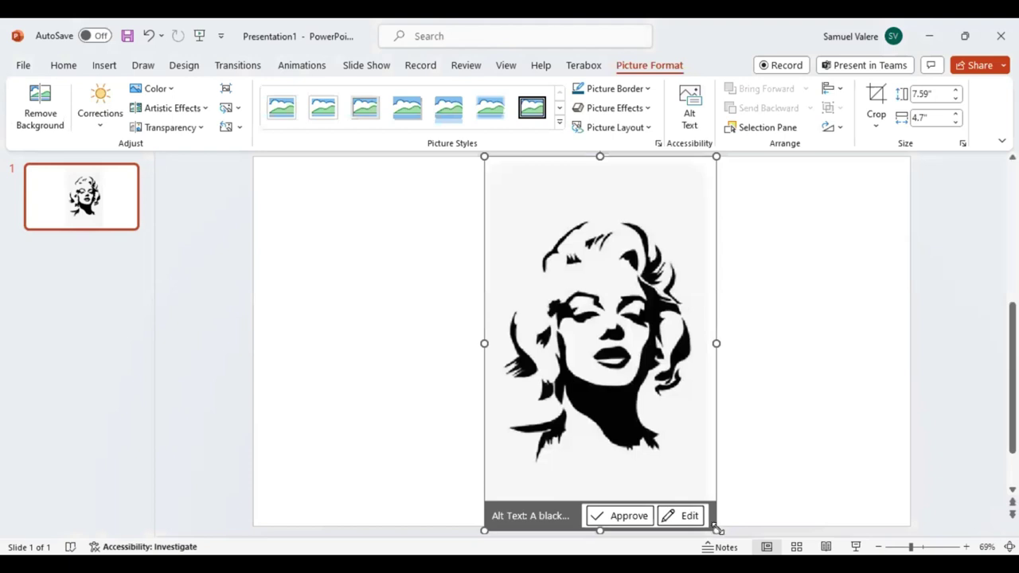
left_click_drag(686, 473, 587, 395)
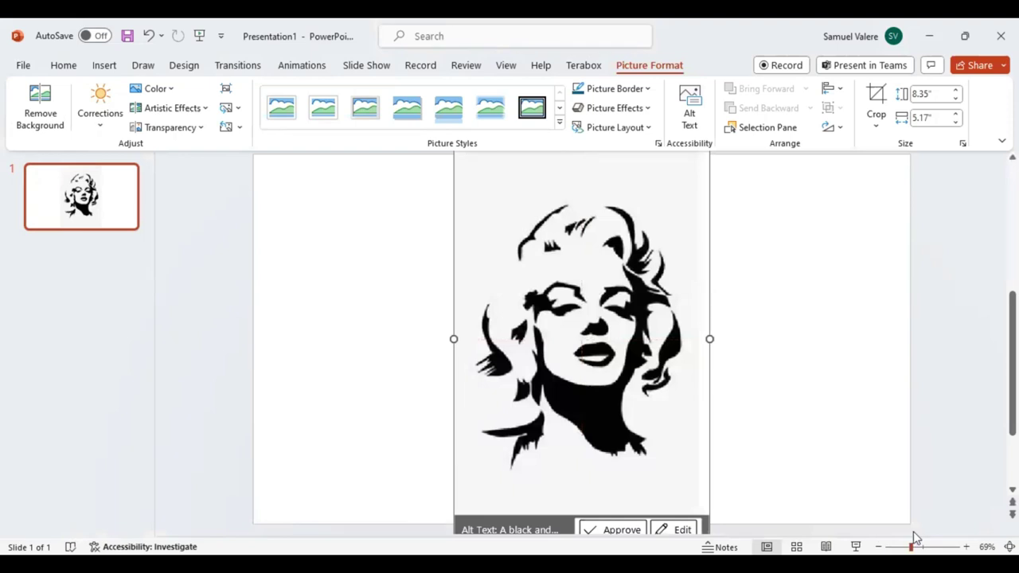
left_click_drag(914, 532, 918, 532)
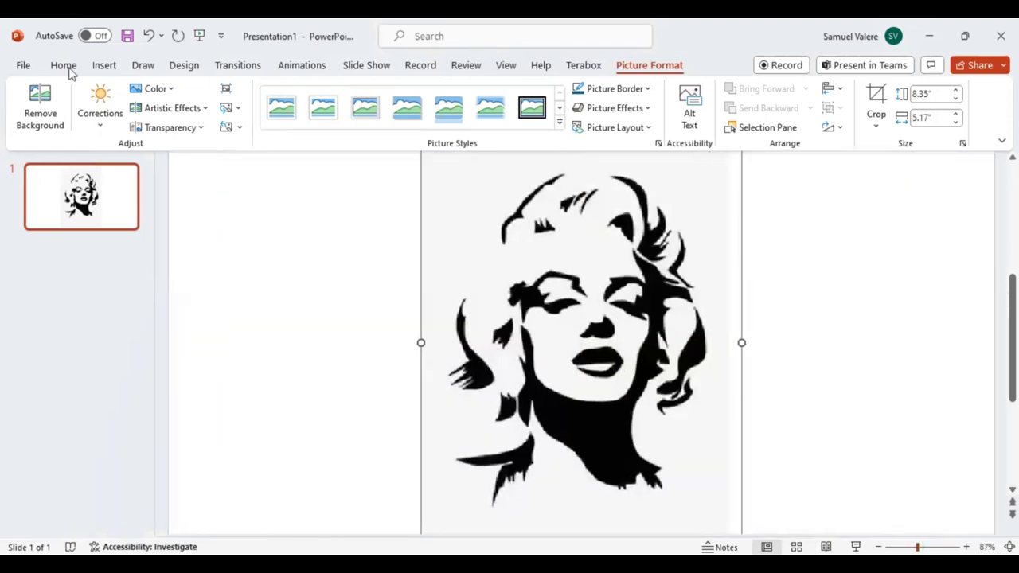
Fade the portrait to light grey with 65% picture transparency.
left_click(104, 65)
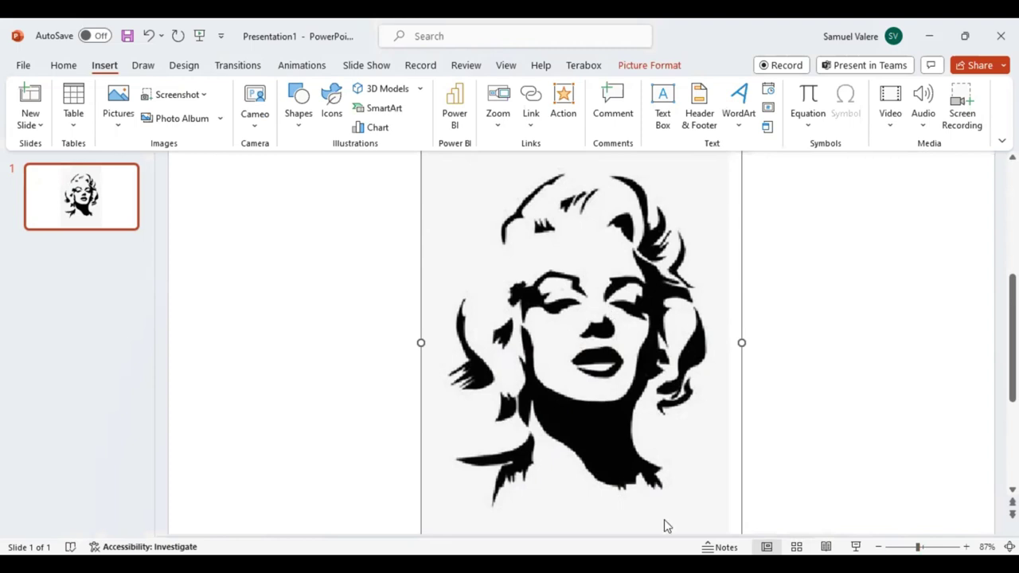
left_click(880, 275)
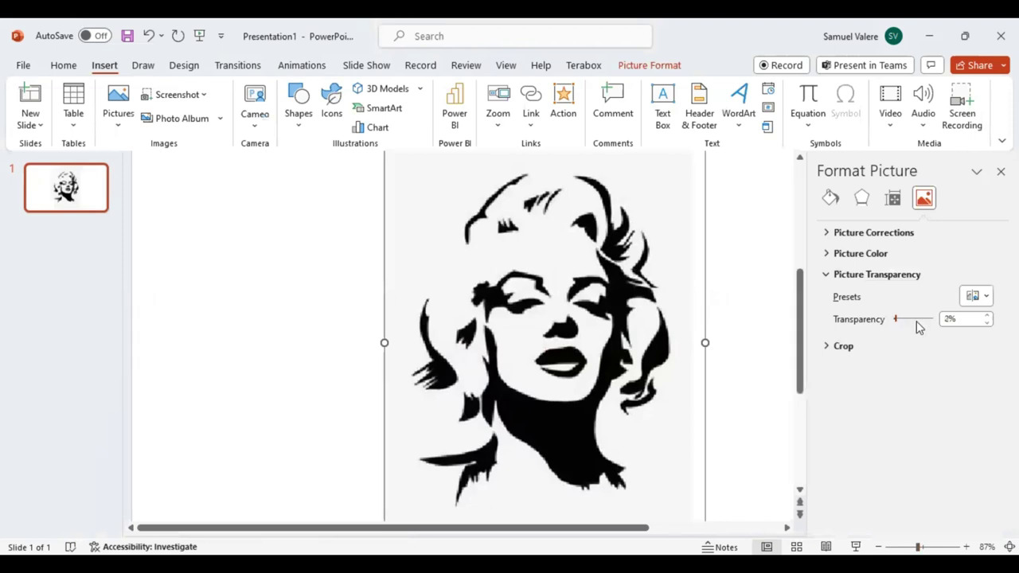
left_click_drag(915, 319, 919, 319)
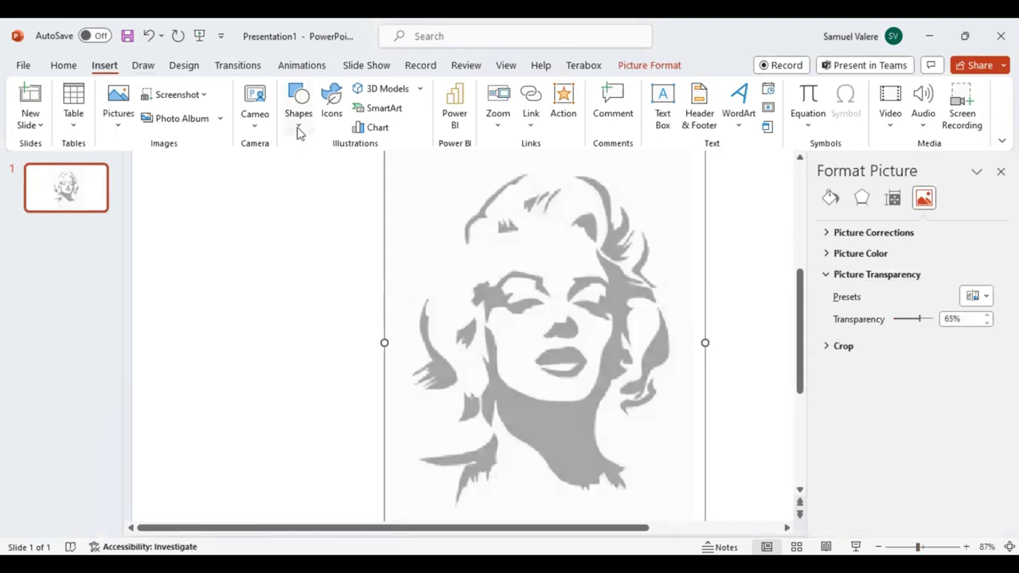
left_click(299, 132)
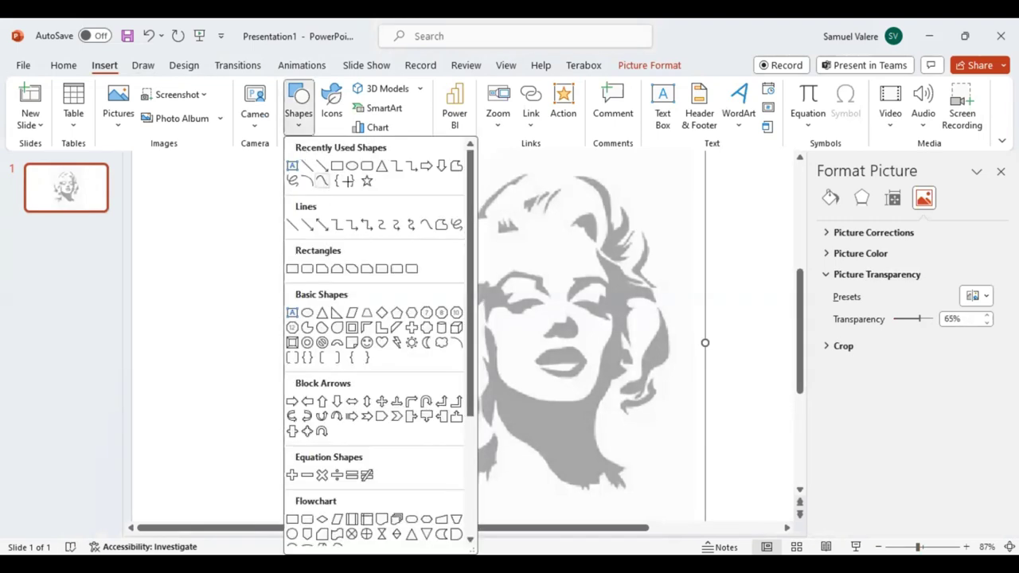
Trace the top hair strand as a closed freeform and start outlining the small piece below.
left_click(321, 180)
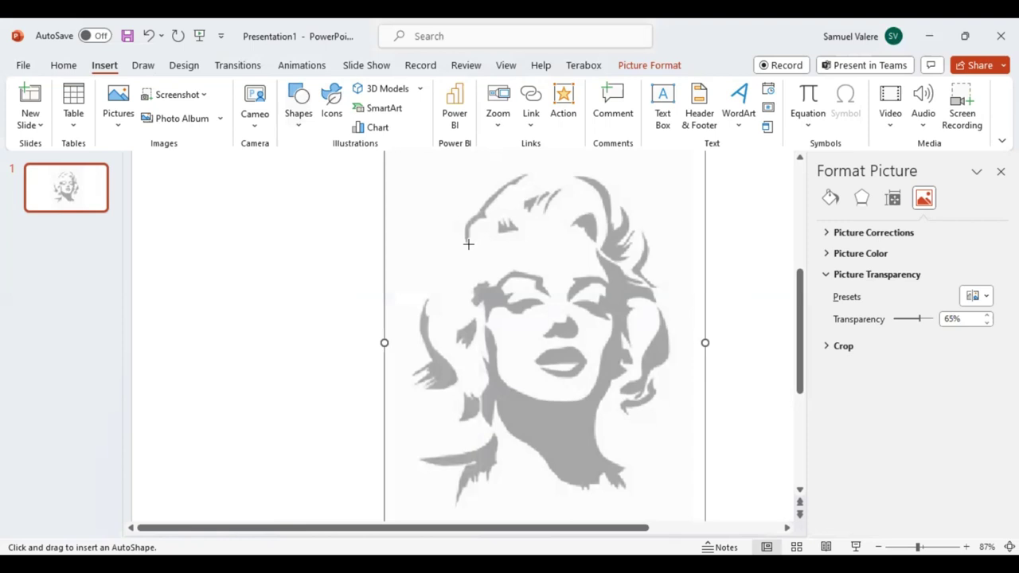
left_click(468, 229)
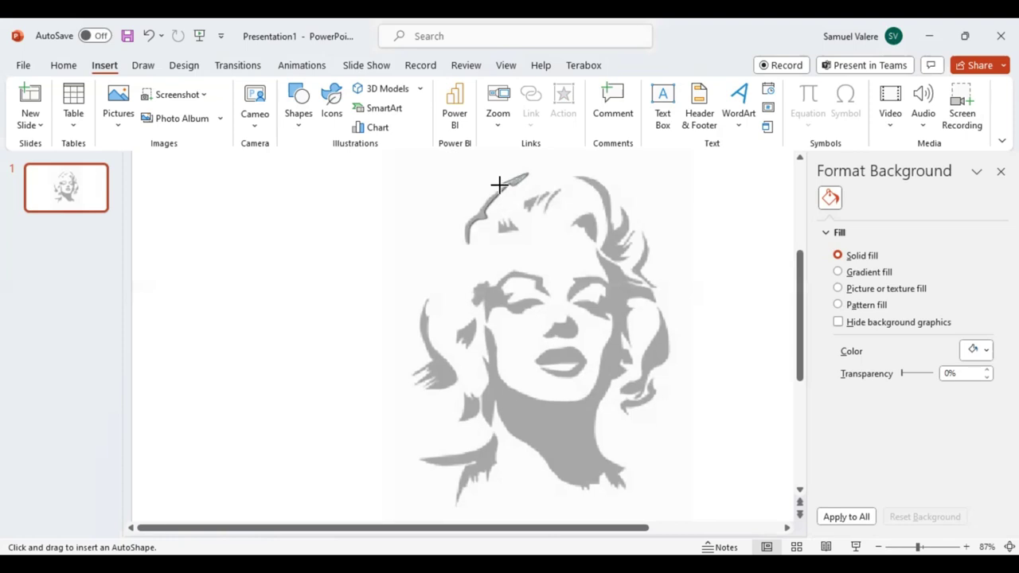
left_click_drag(498, 185, 467, 214)
left_click_drag(467, 217, 465, 242)
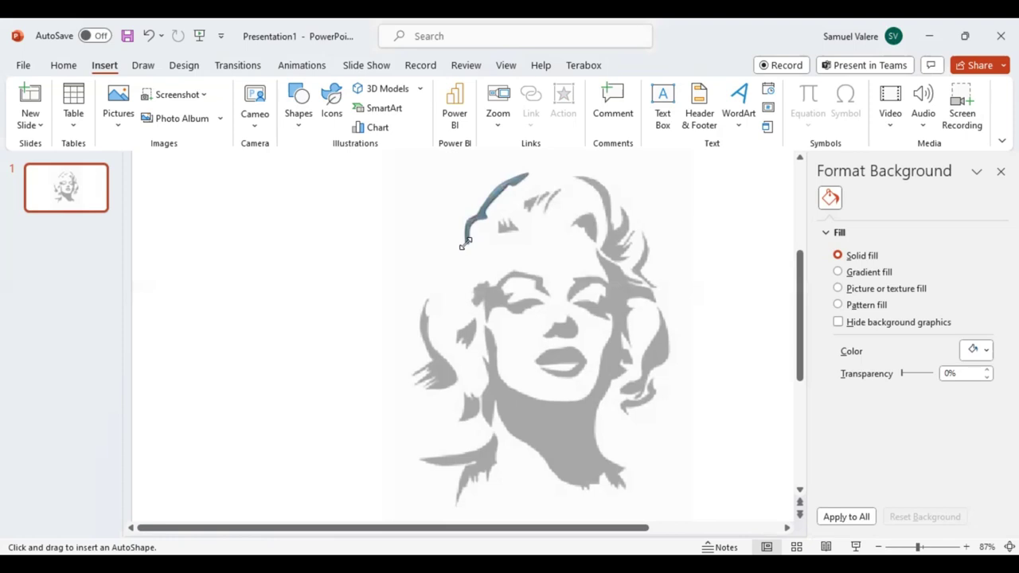
left_click(465, 242)
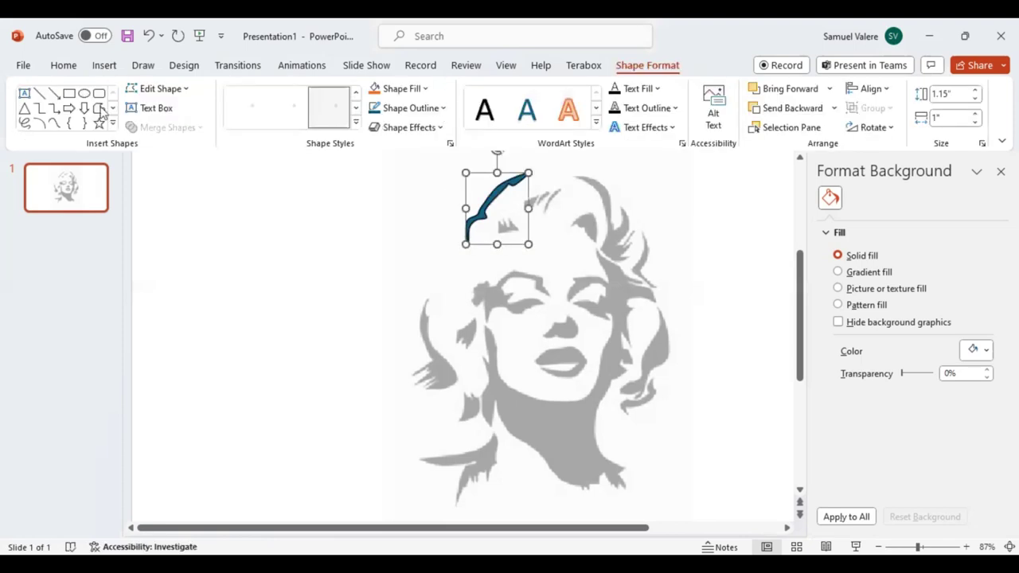
left_click(54, 125)
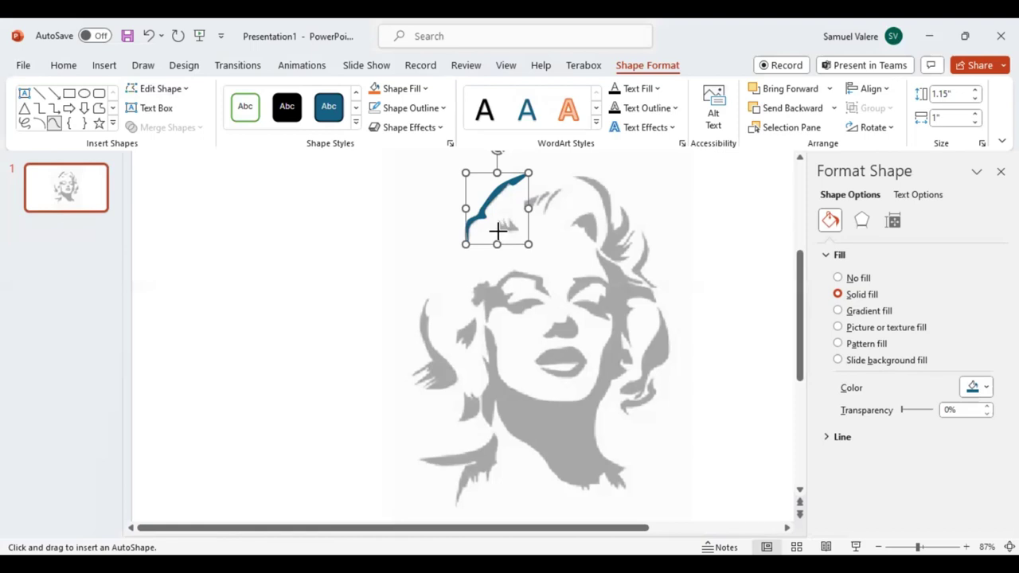
left_click(496, 232)
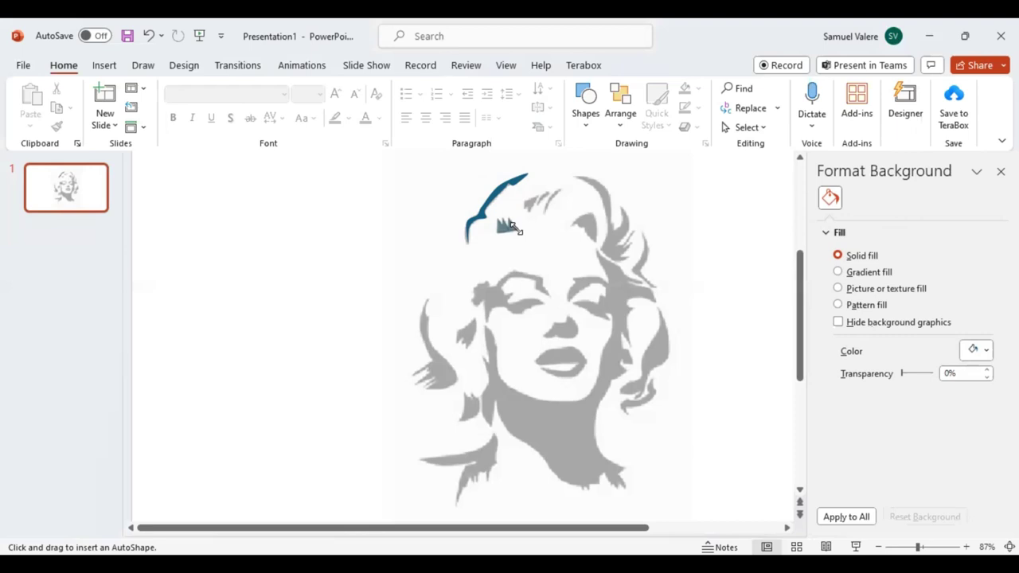
Finish the small hair piece, trace another tiny piece beside it, and start the right lock.
double_click(513, 228)
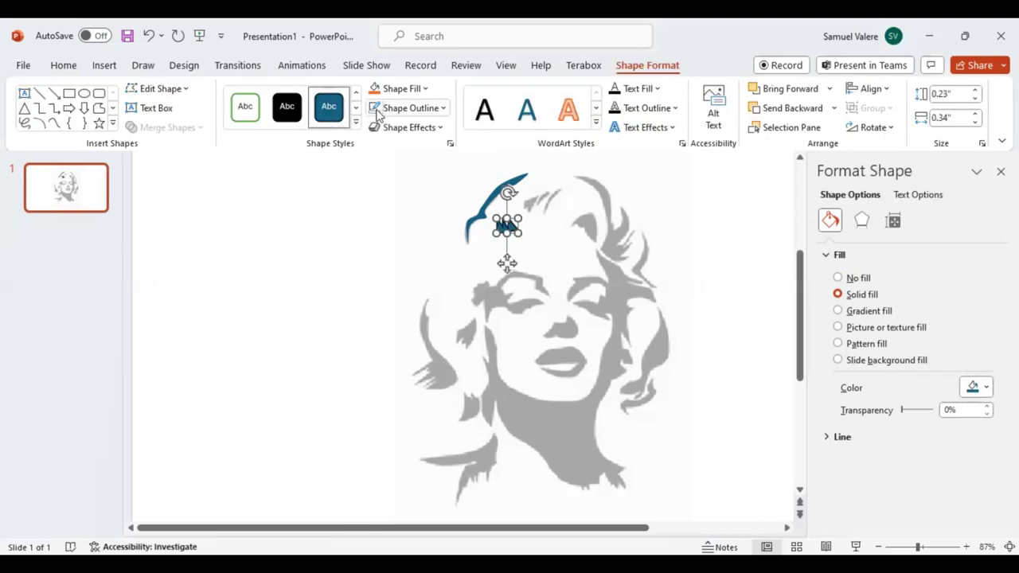
left_click(55, 124)
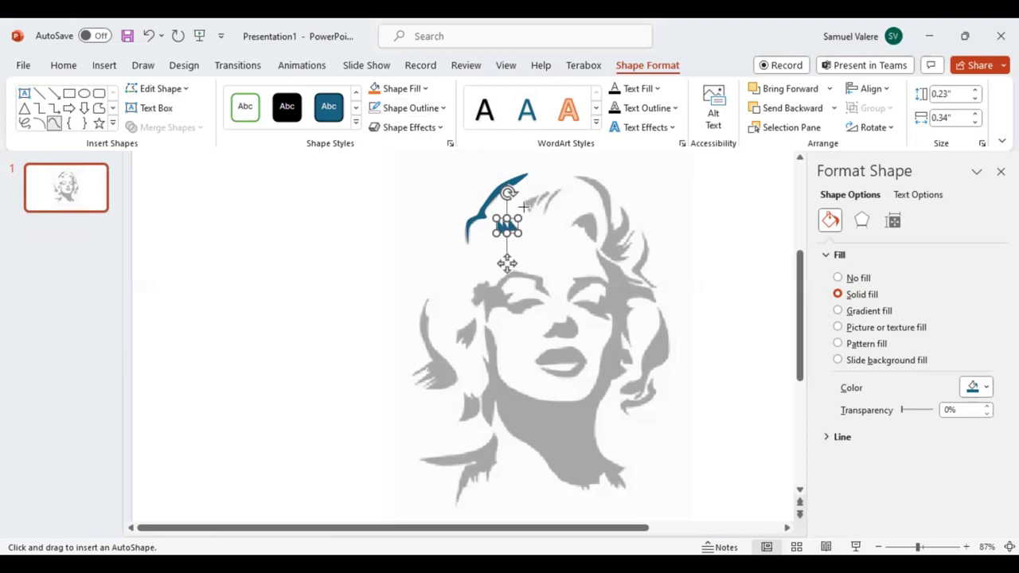
left_click(523, 201)
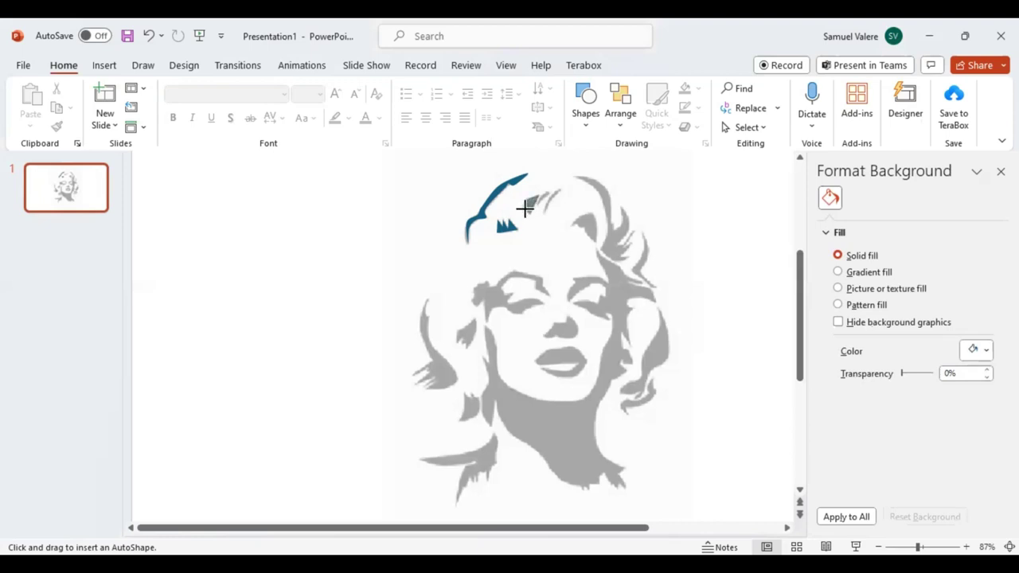
left_click(526, 199)
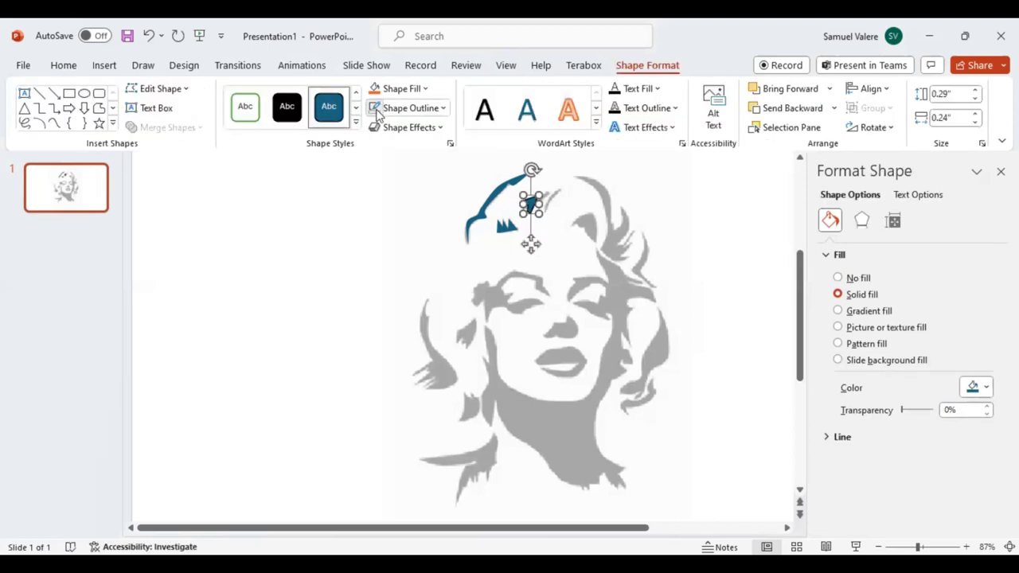
left_click(60, 123)
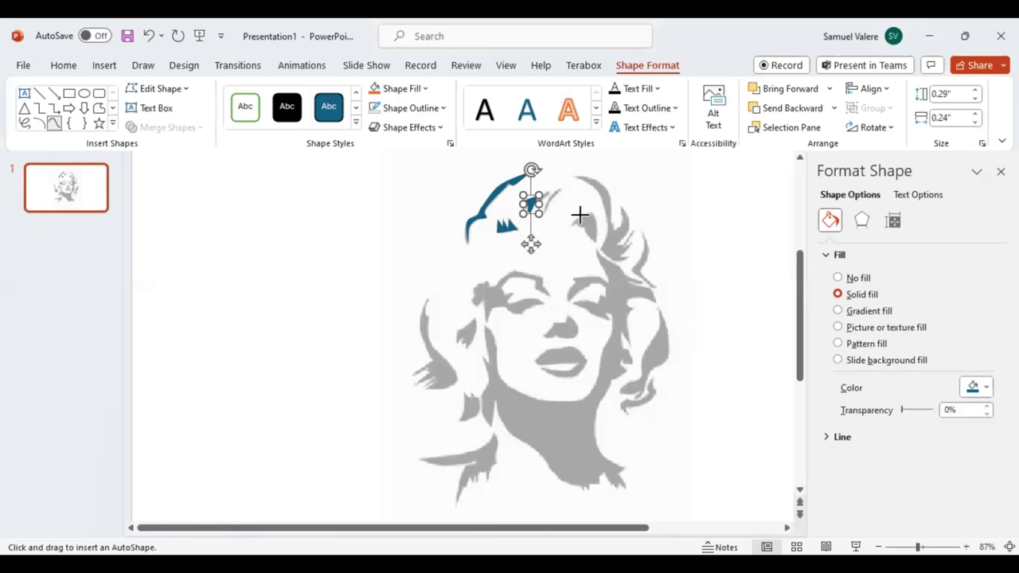
left_click(581, 215)
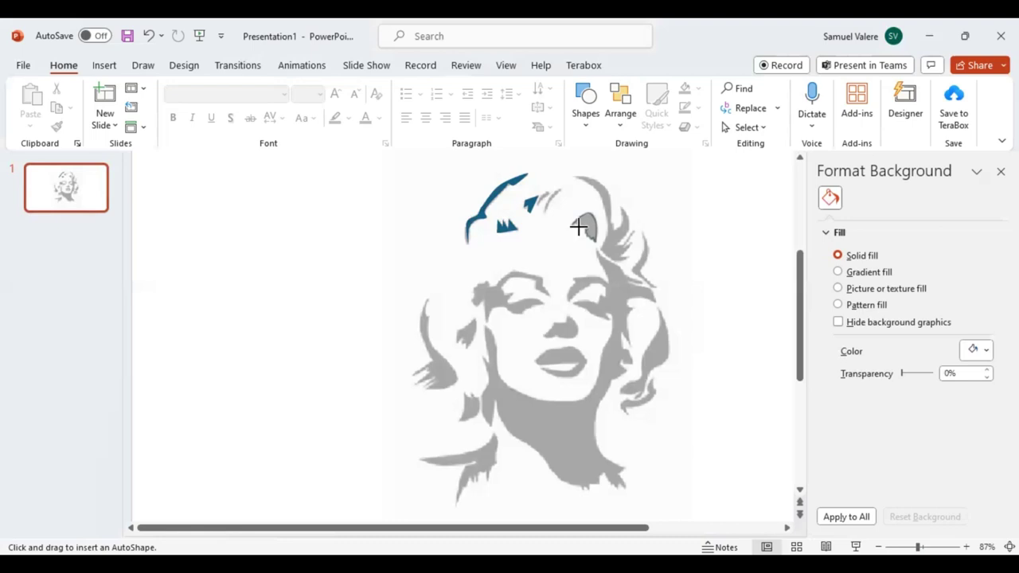
Complete the right-hand hair lock and trace a small piece between the curls.
left_click_drag(578, 224, 572, 226)
key("Escape")
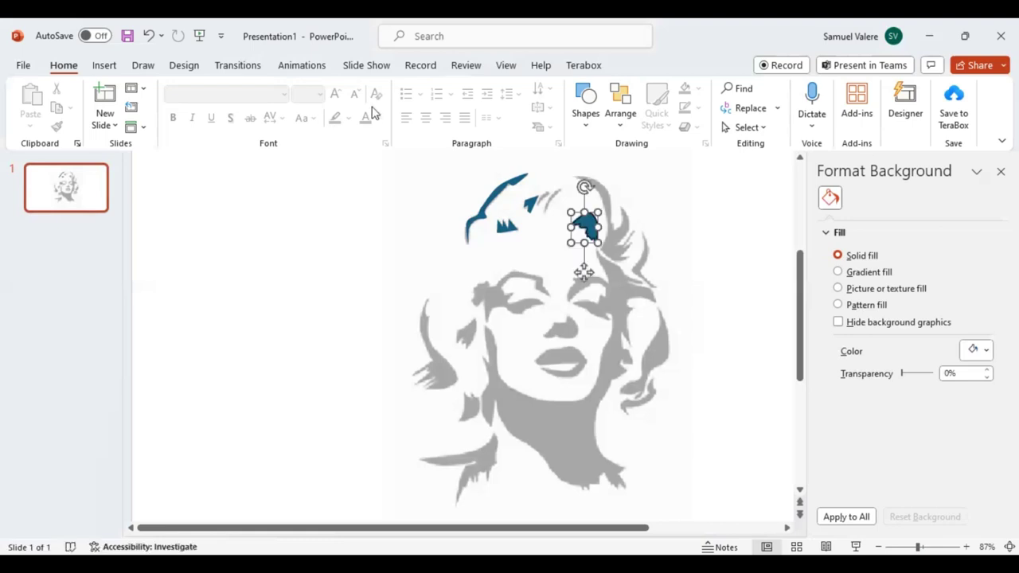
left_click(53, 124)
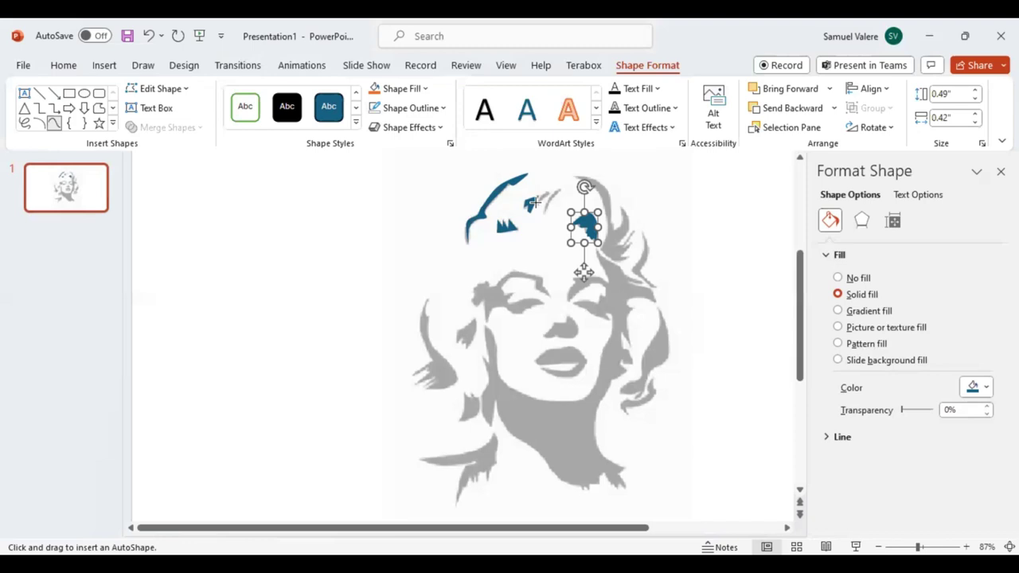
left_click_drag(537, 203, 538, 197)
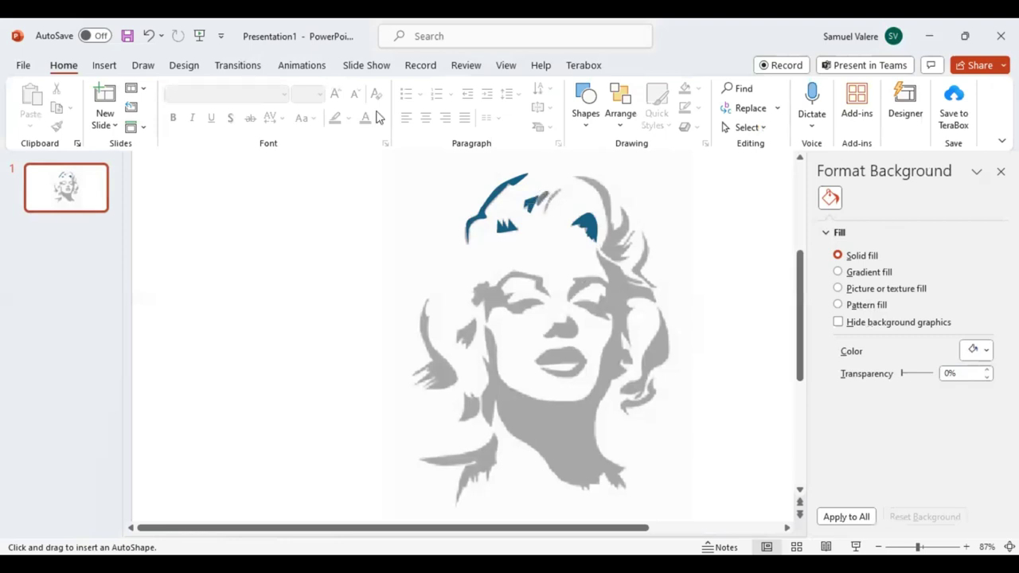
key("Escape")
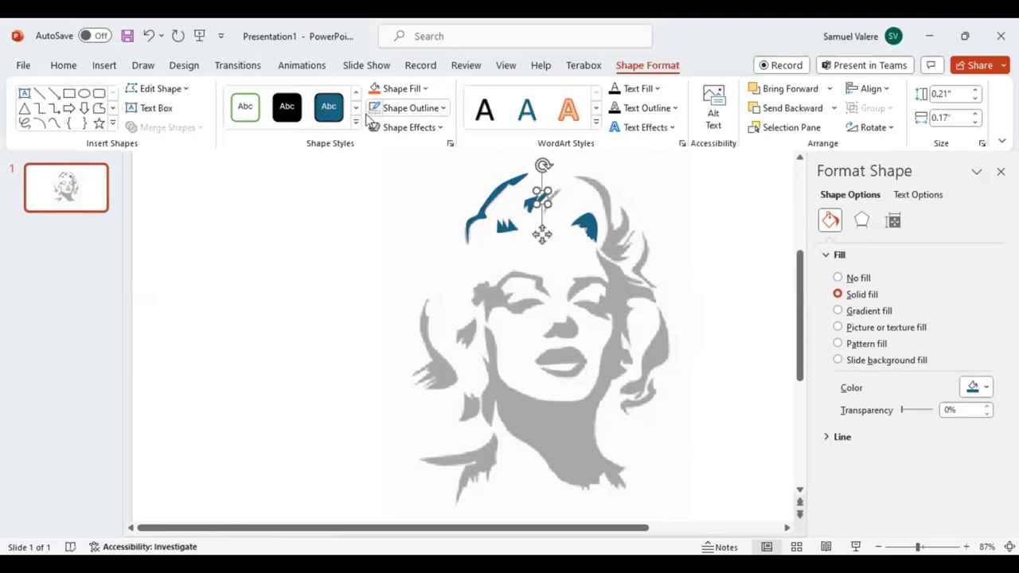
Trace another small hair piece at the top of the head.
left_click(54, 124)
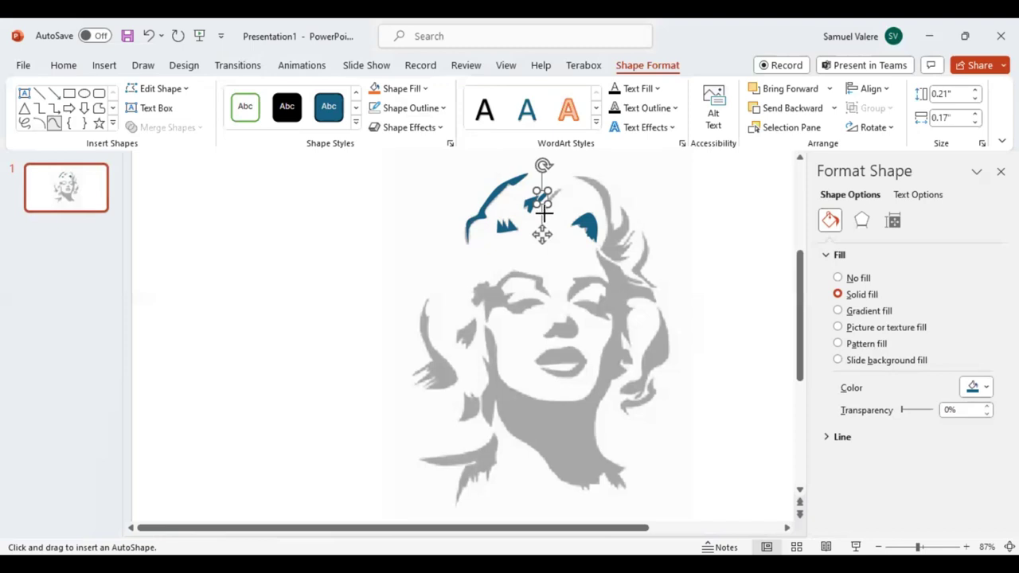
left_click(544, 213)
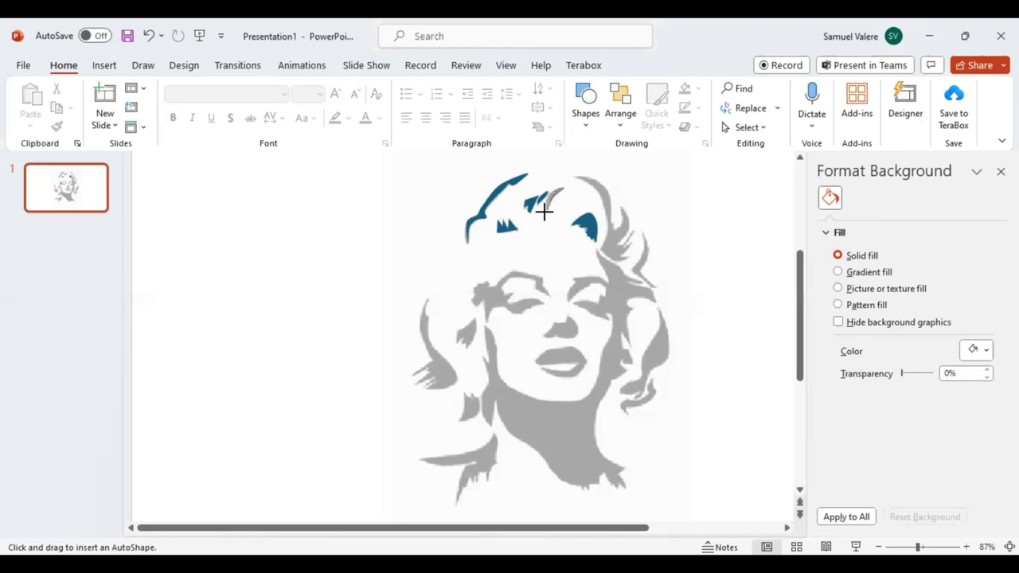
key("Escape")
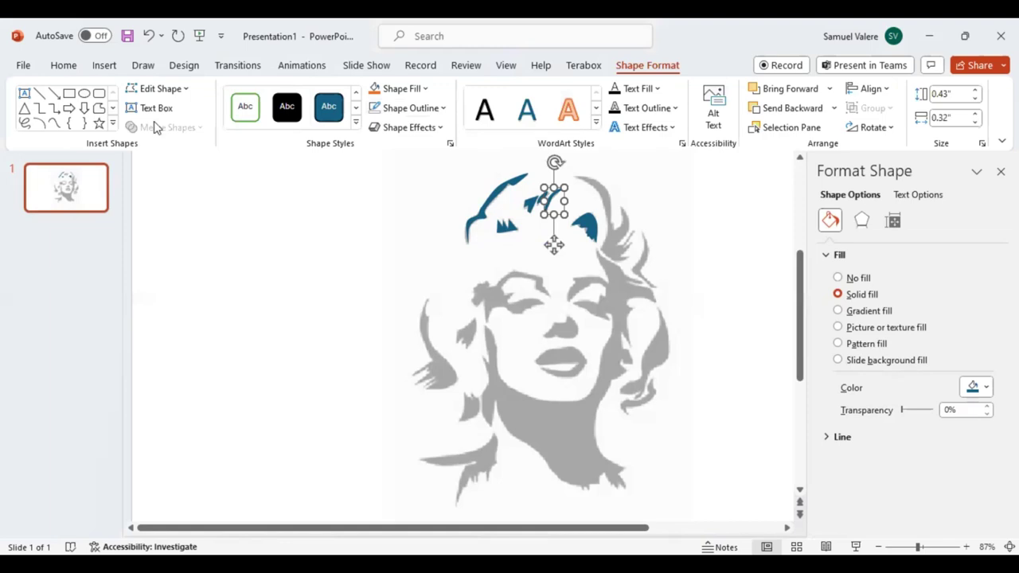
left_click(53, 124)
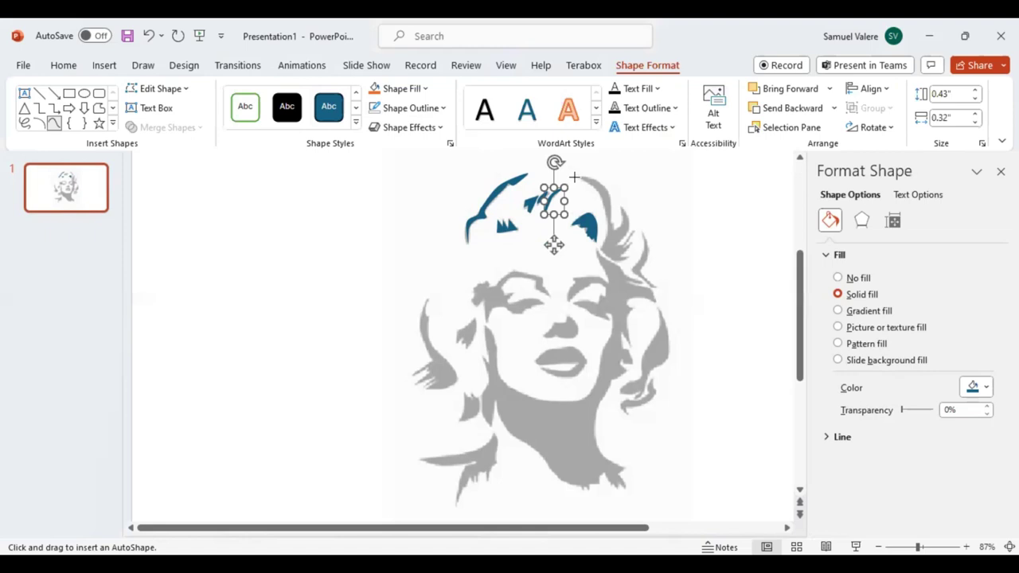
Trace the curled upper-right hair lock as a closed freeform shape.
left_click(573, 177)
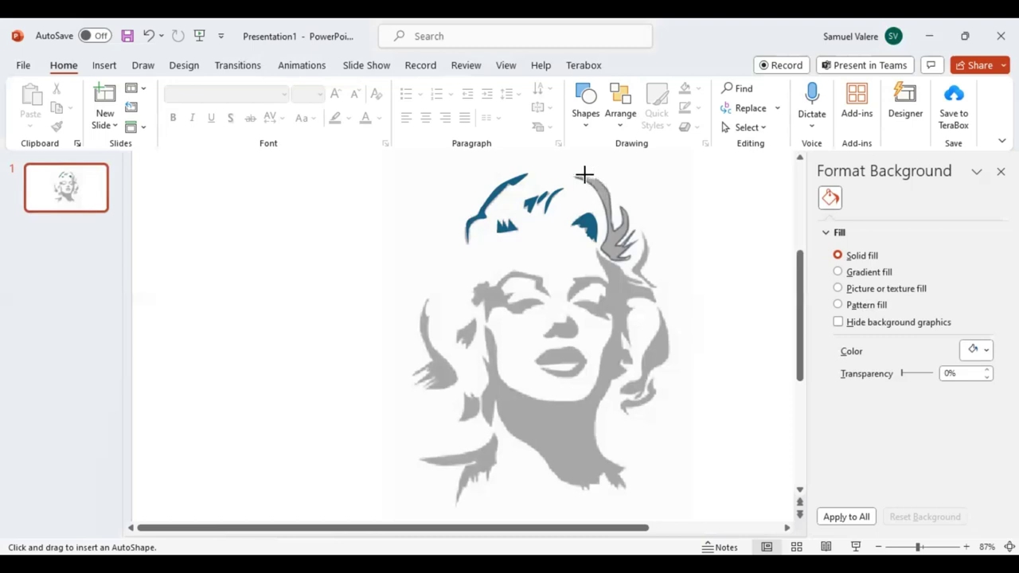
left_click(576, 173)
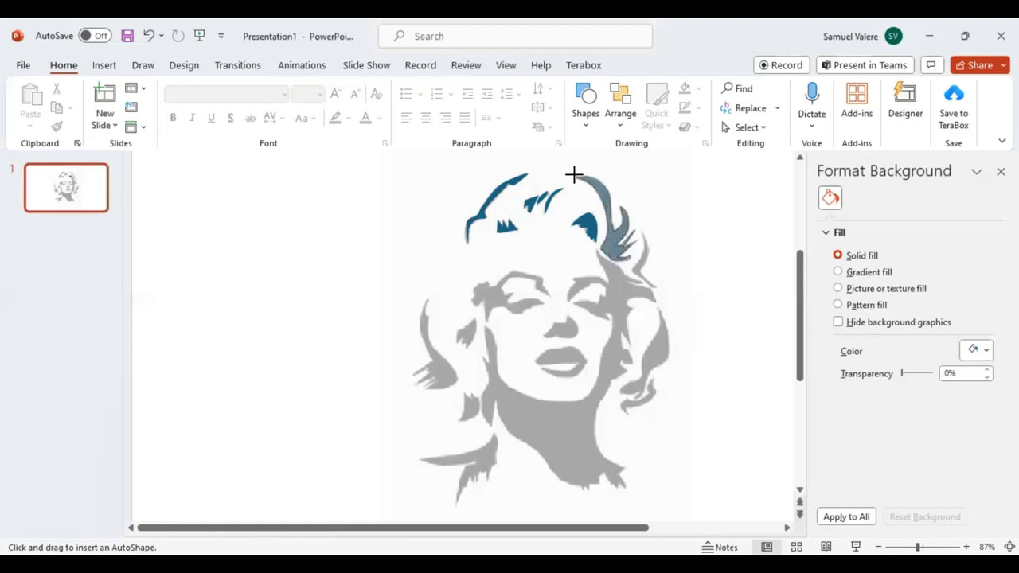
left_click(574, 173)
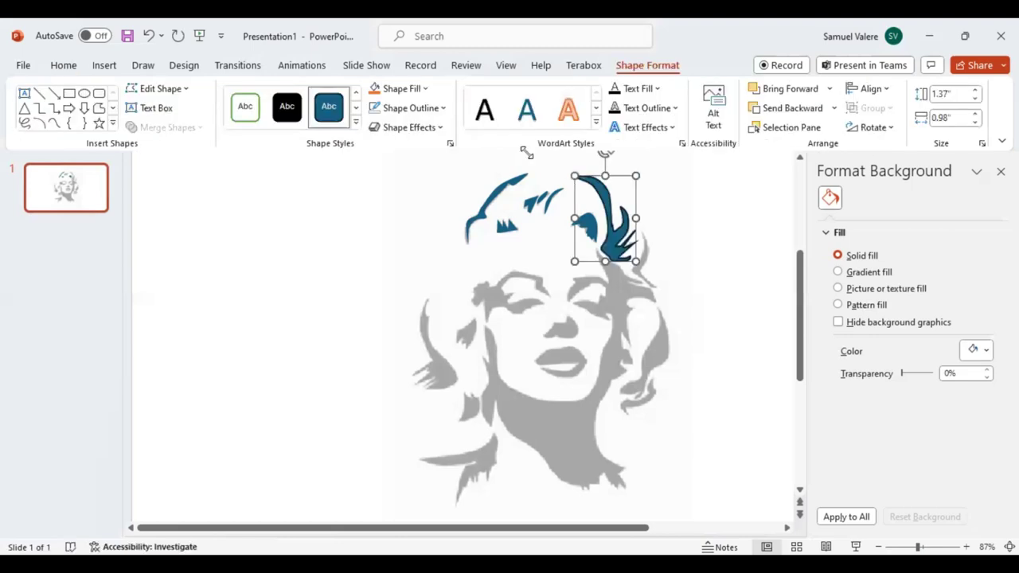
left_click(53, 123)
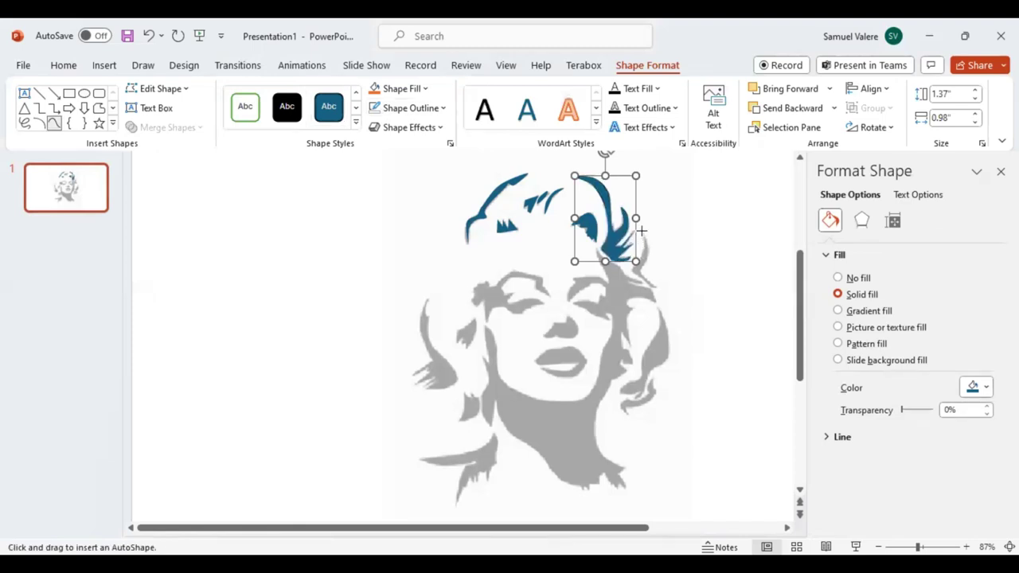
Trace the thin hair strand hanging below the right-side curl.
key("Escape")
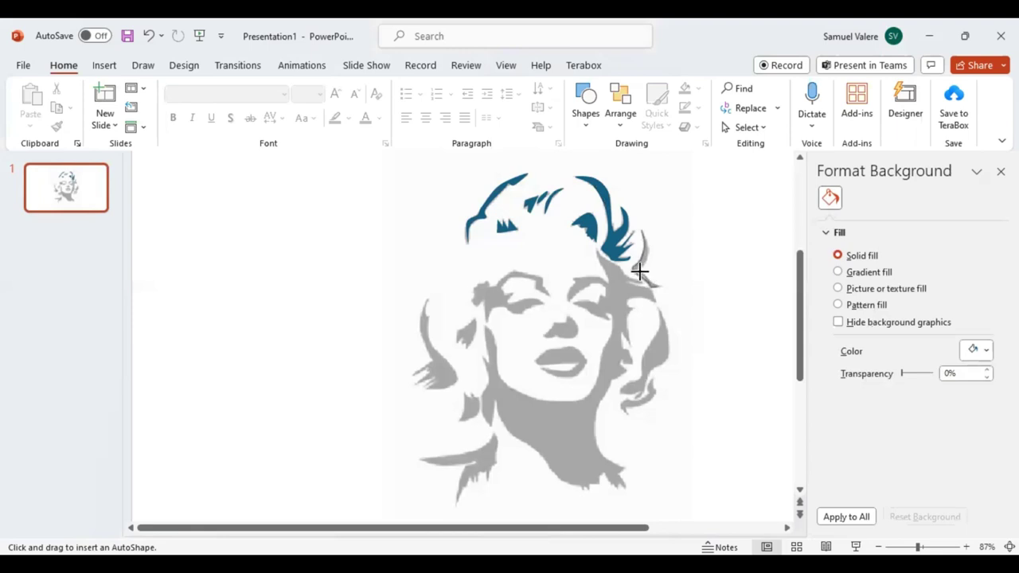
left_click_drag(639, 271, 643, 229)
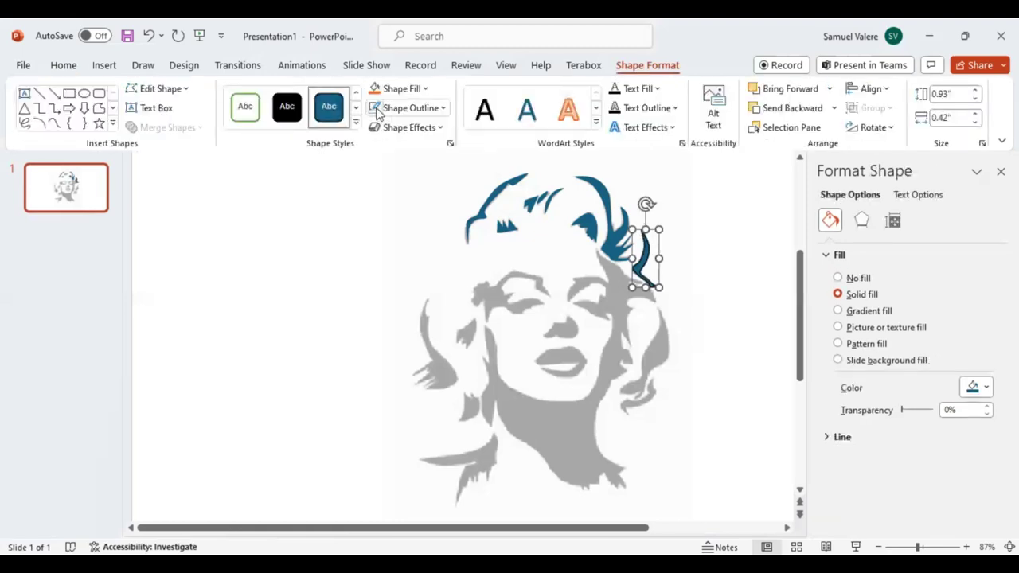
left_click(52, 124)
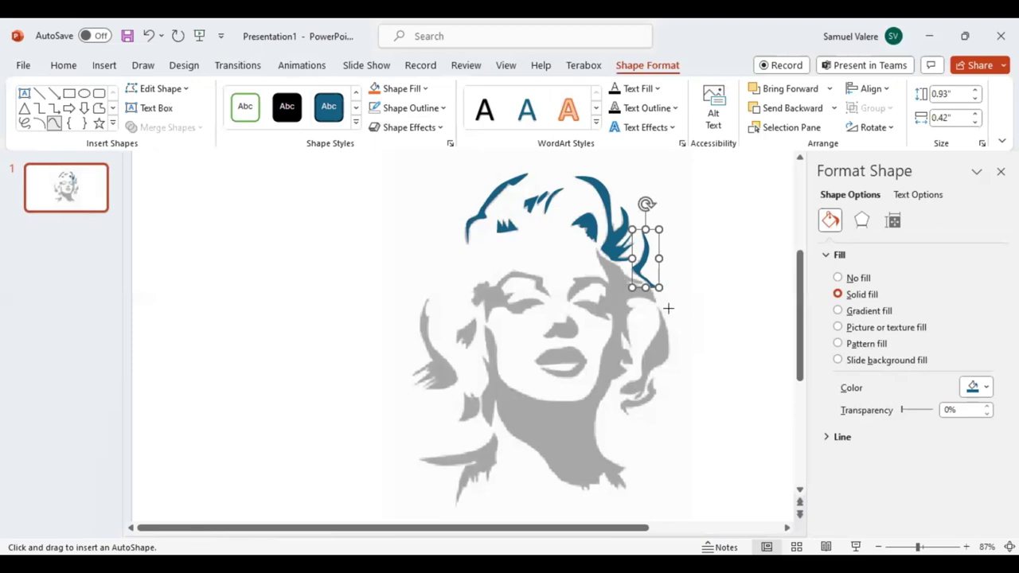
left_click(651, 382)
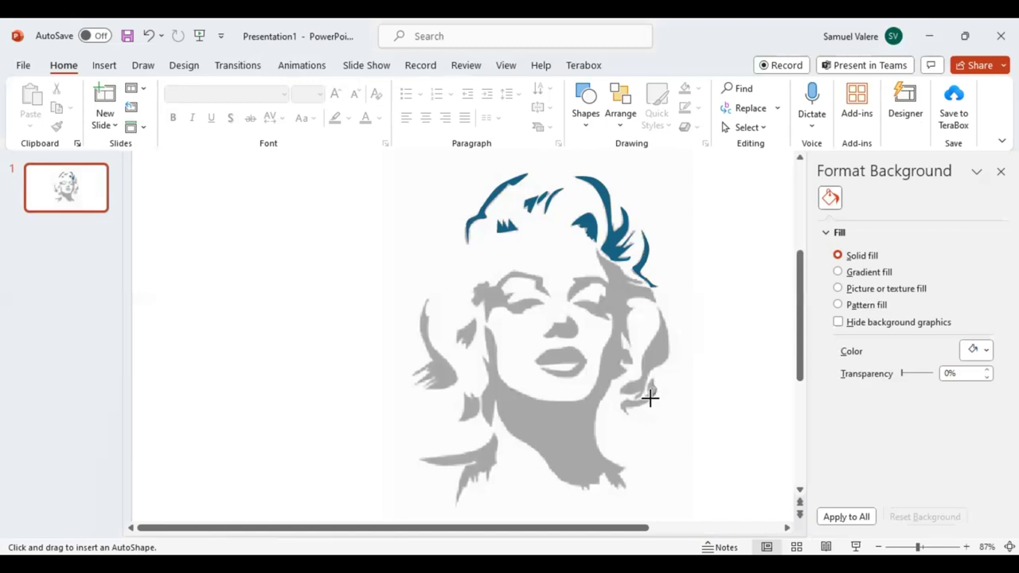
Close the freeform around the hair beside the right cheek.
mouse_move(650, 400)
left_mouse_down()
mouse_move(627, 415)
mouse_move(618, 405)
mouse_move(651, 380)
left_mouse_up()
left_click(652, 380)
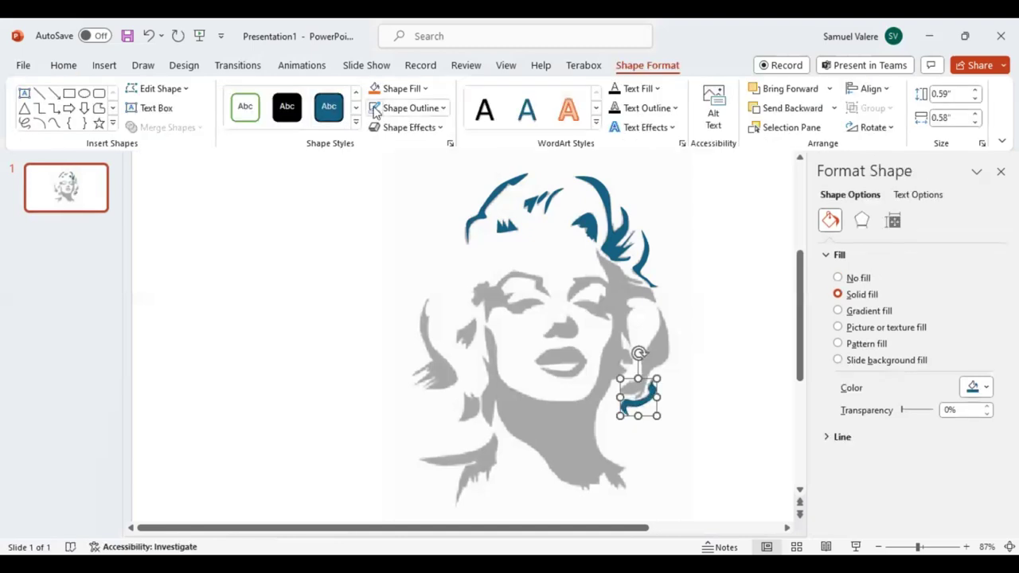
left_click(55, 123)
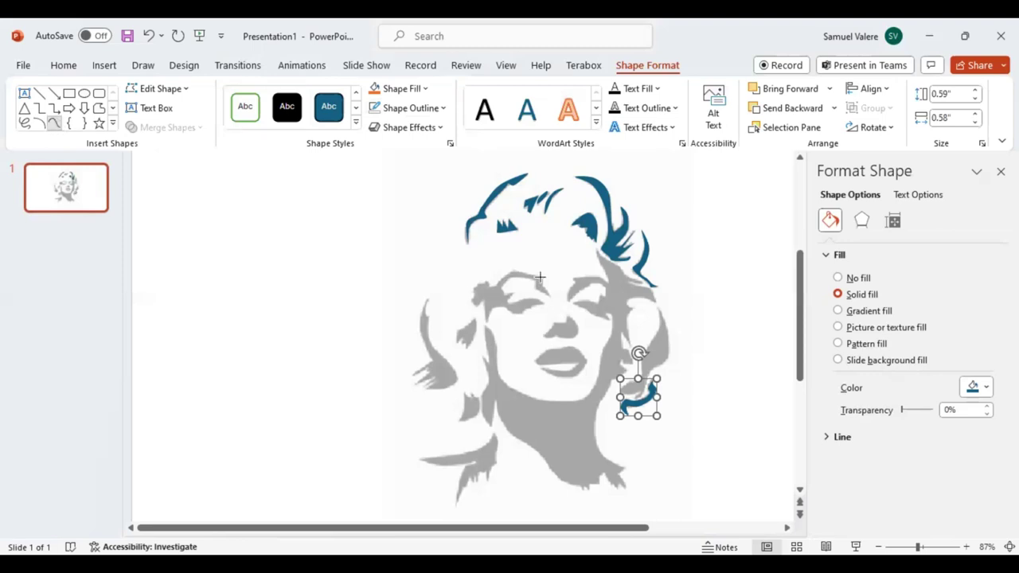
Trace the long hair lock down the right side as a filled shape.
left_click(658, 322)
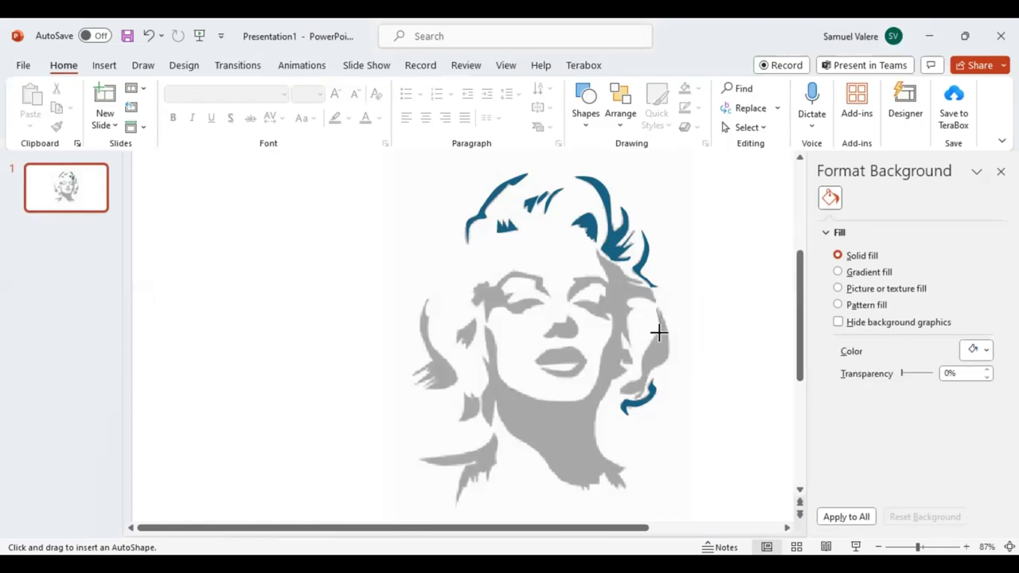
left_click(641, 374)
left_click(656, 306)
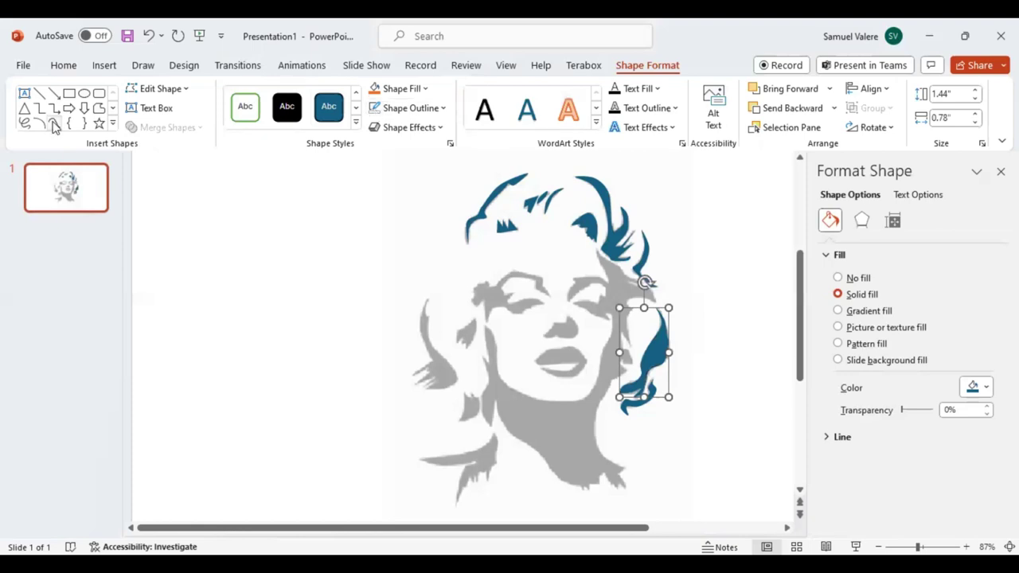
left_click(54, 122)
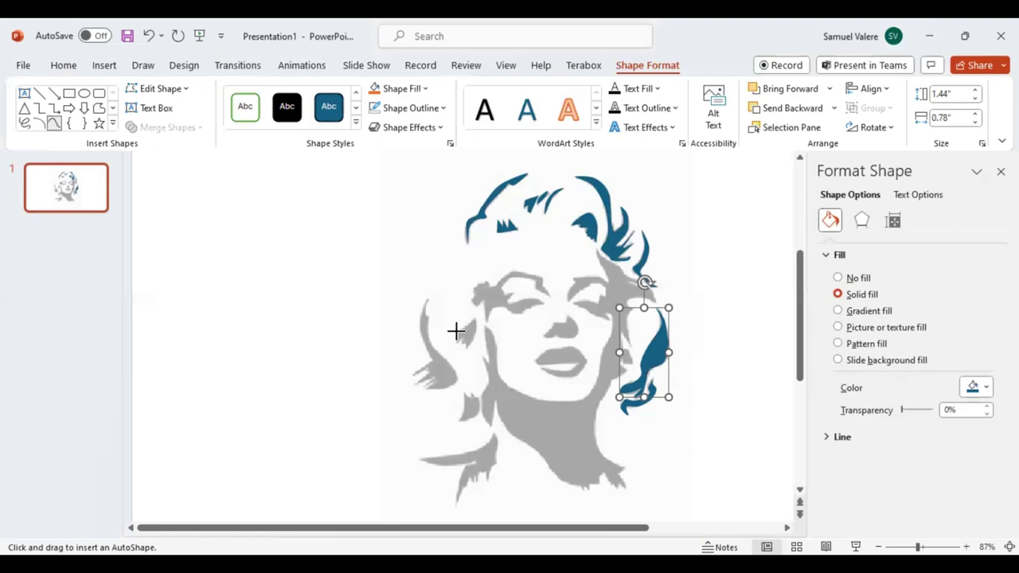
key("Escape")
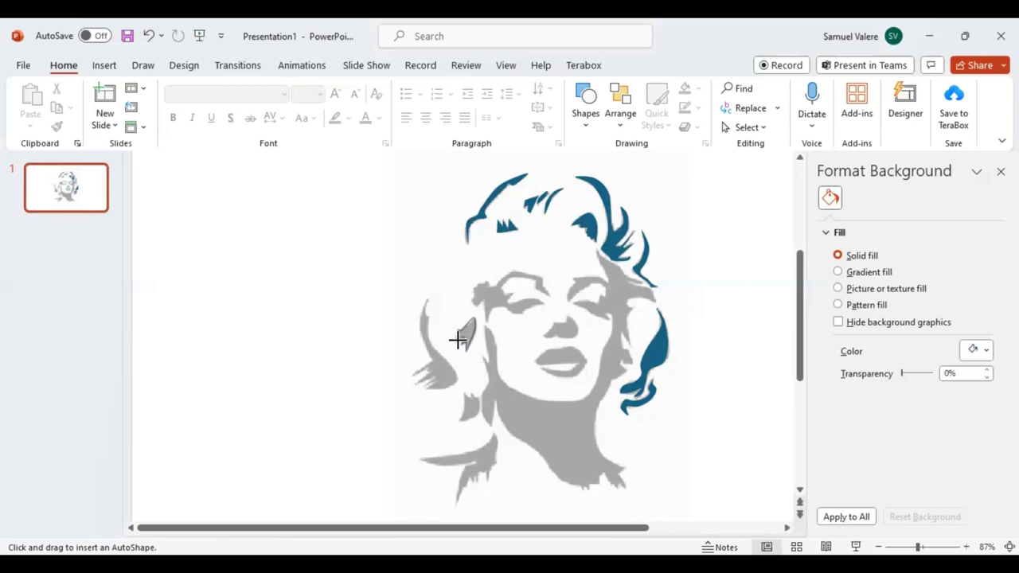
Close the small hair patch at the face's left edge.
left_click(456, 344)
left_click(457, 344)
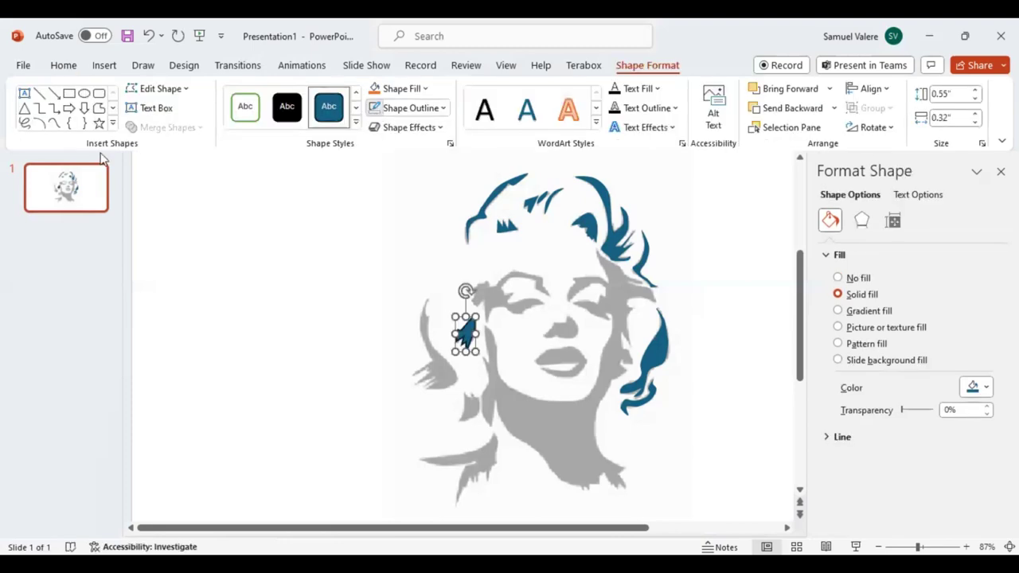
left_click(54, 125)
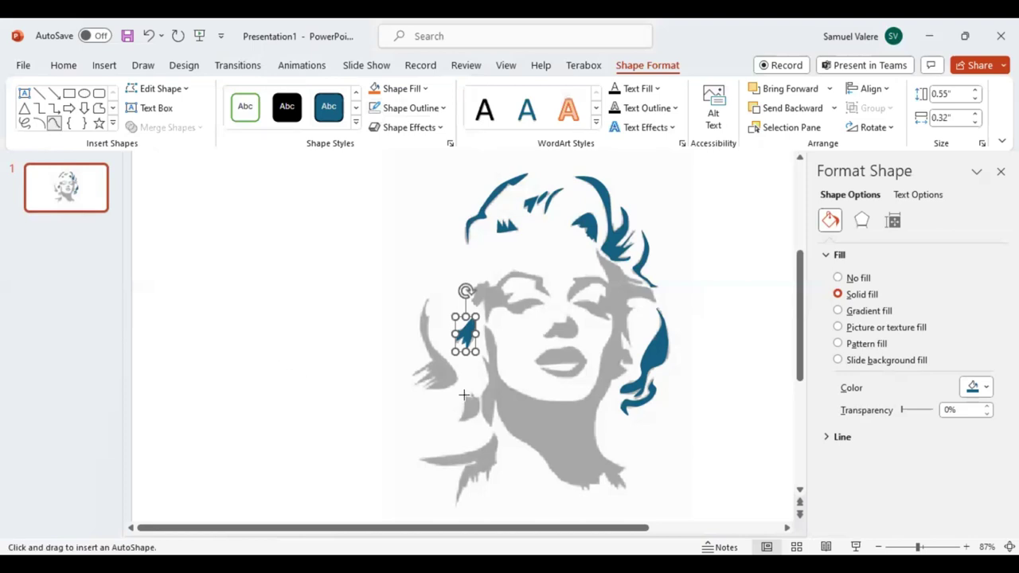
Trace the small hair patch below the left cheek.
left_click(463, 406)
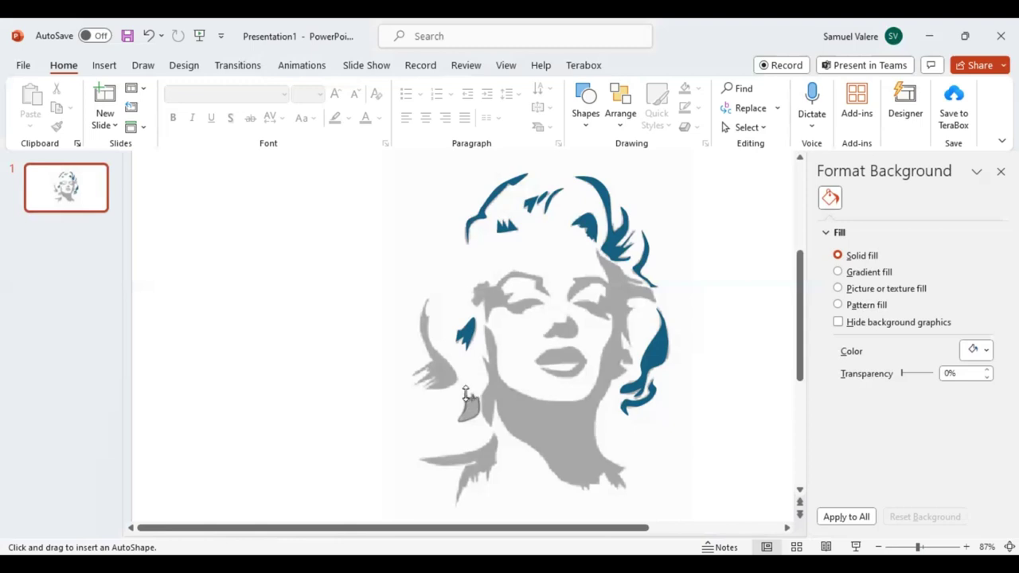
left_click(466, 393)
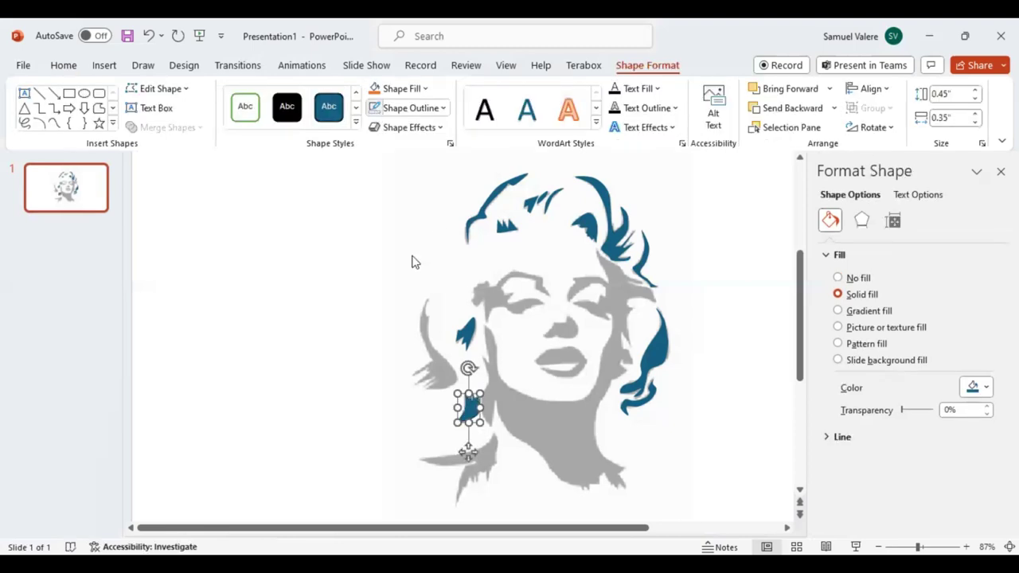
left_click(54, 124)
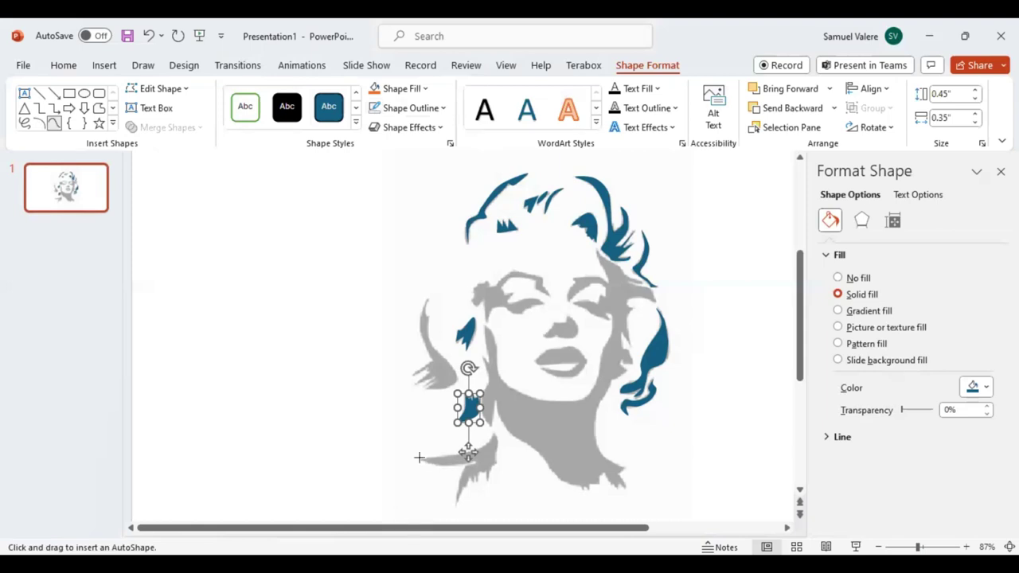
left_click(443, 456)
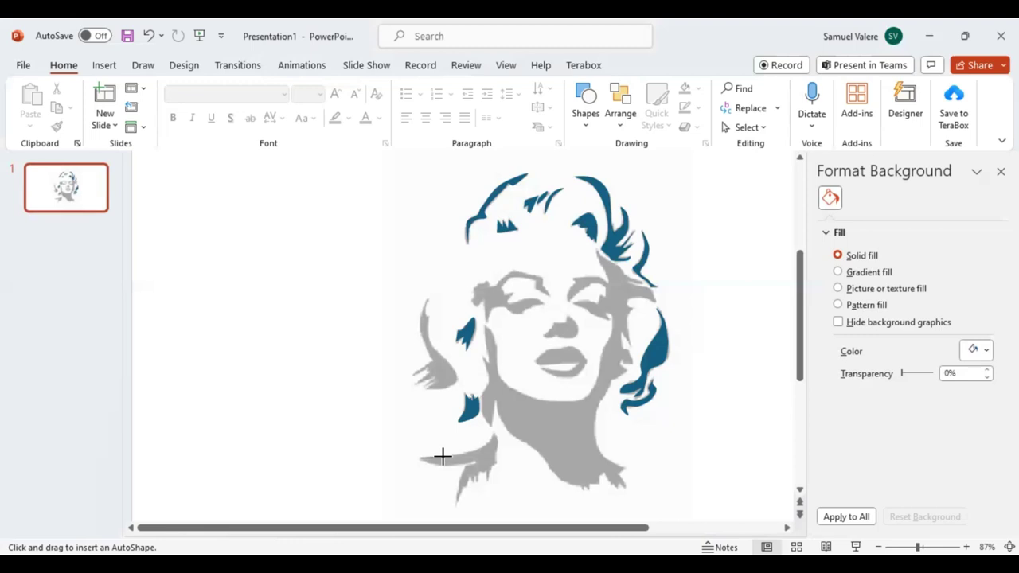
Trace the curling lock below the left jaw at the neck, then deselect it.
mouse_move(468, 452)
left_mouse_down()
mouse_move(494, 432)
mouse_move(491, 464)
left_mouse_up()
left_click(422, 459)
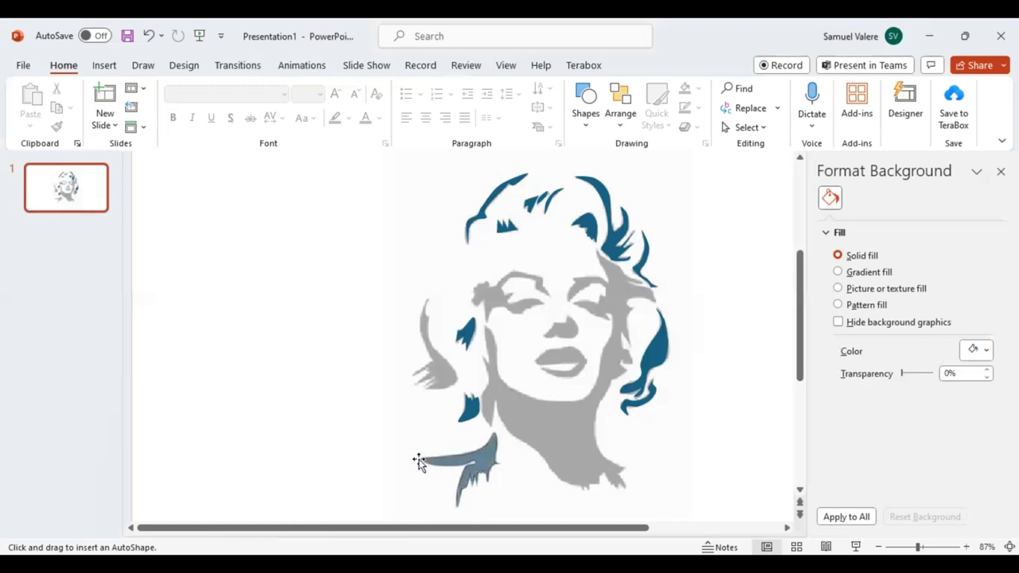
left_click(419, 459)
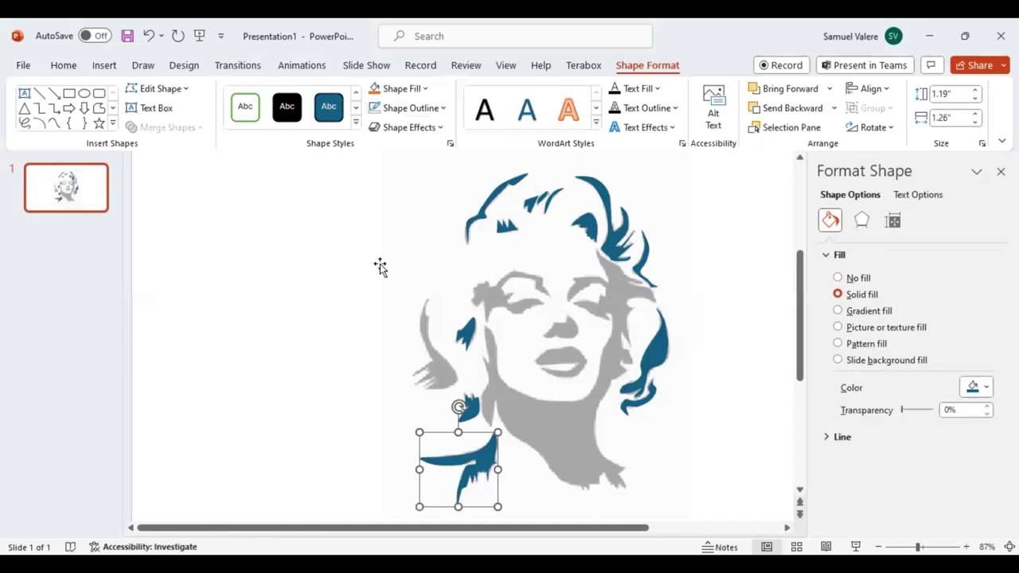
left_click(54, 123)
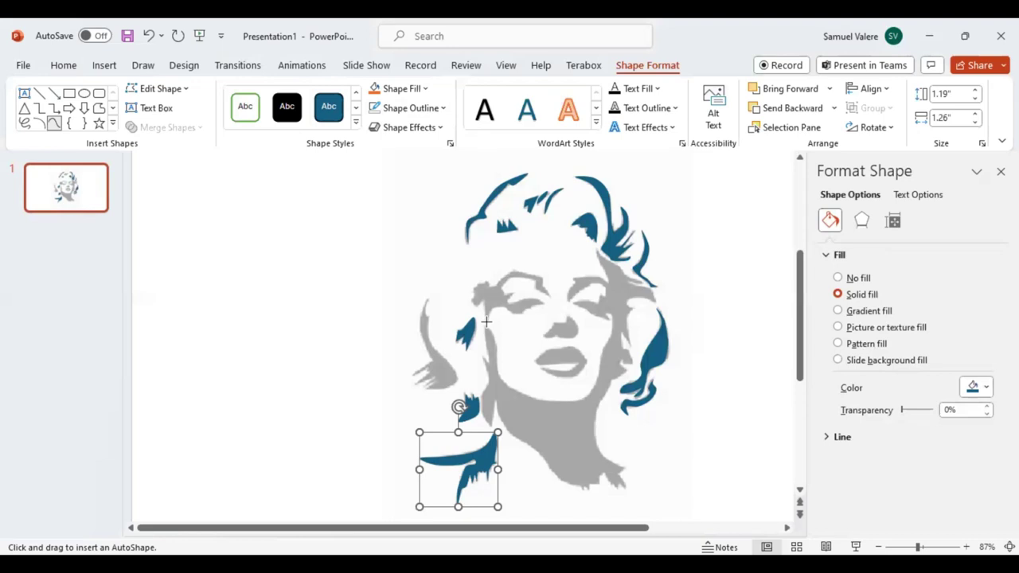
key("Escape")
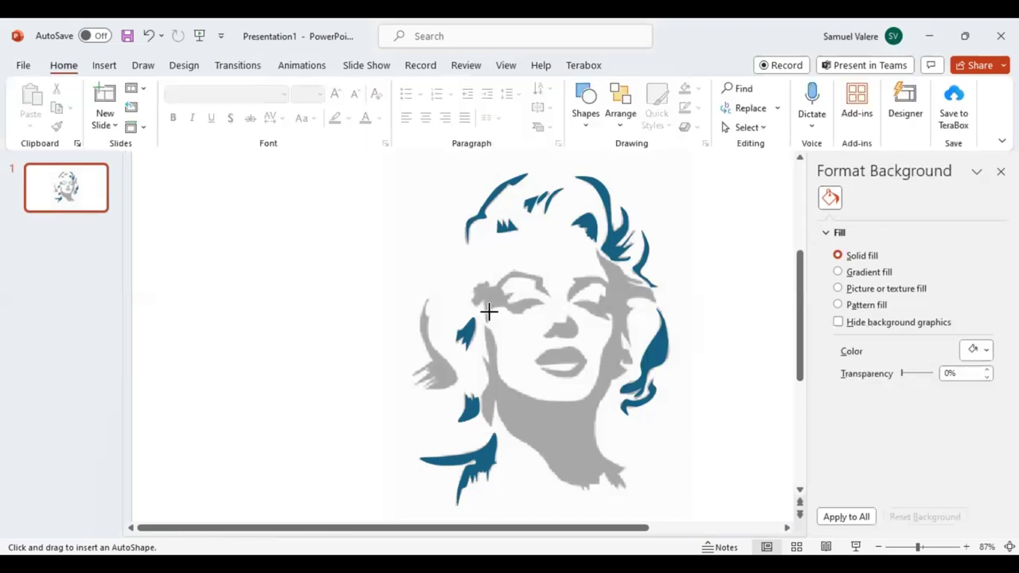
Trace the left eye over the photo as a closed, blue-filled freeform shape.
mouse_move(488, 319)
left_mouse_down()
mouse_move(540, 301)
mouse_move(507, 304)
mouse_move(512, 294)
mouse_move(503, 294)
left_mouse_up()
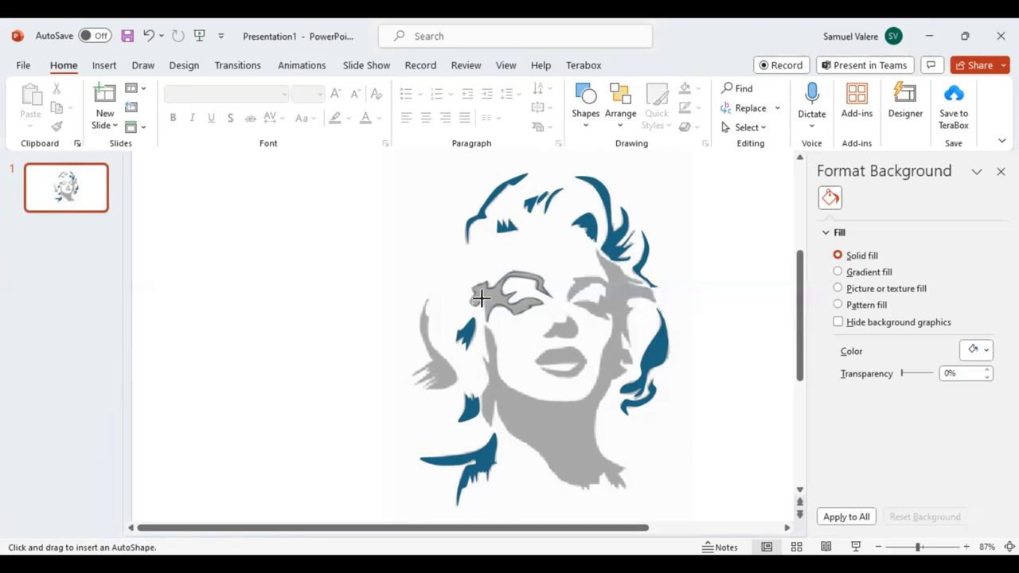
left_click_drag(481, 298, 485, 318)
left_click(483, 324)
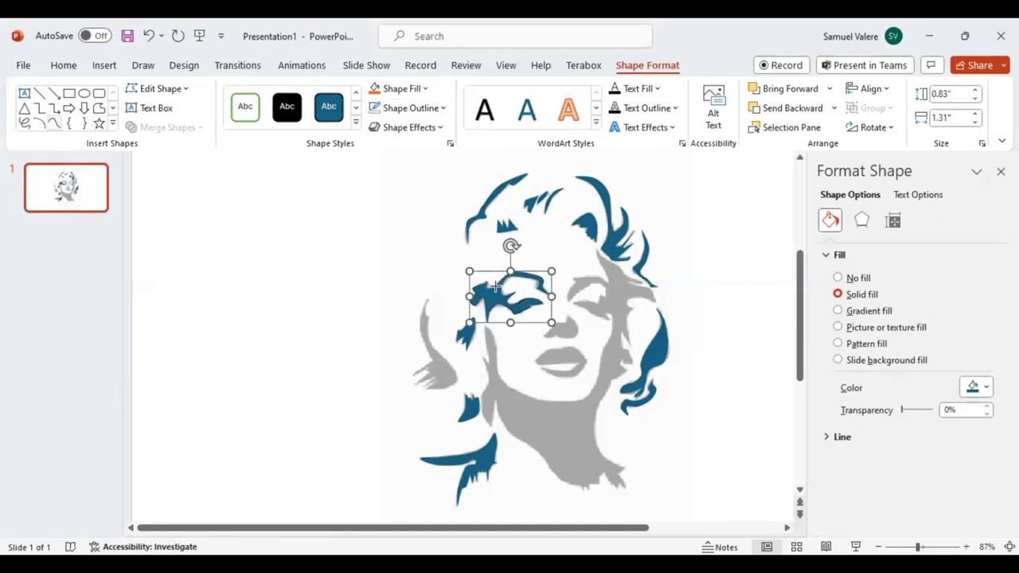
left_click(54, 124)
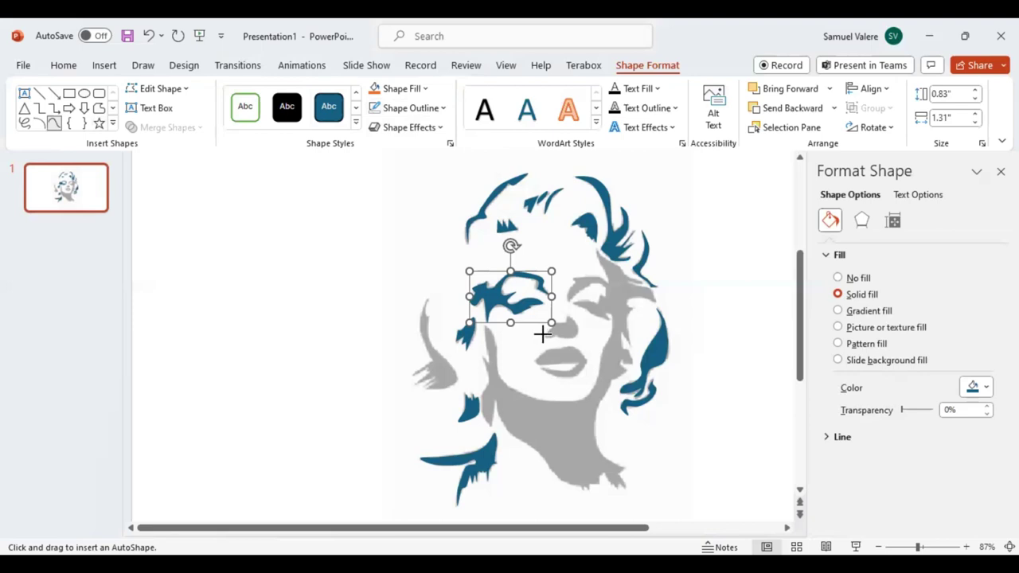
key("Escape")
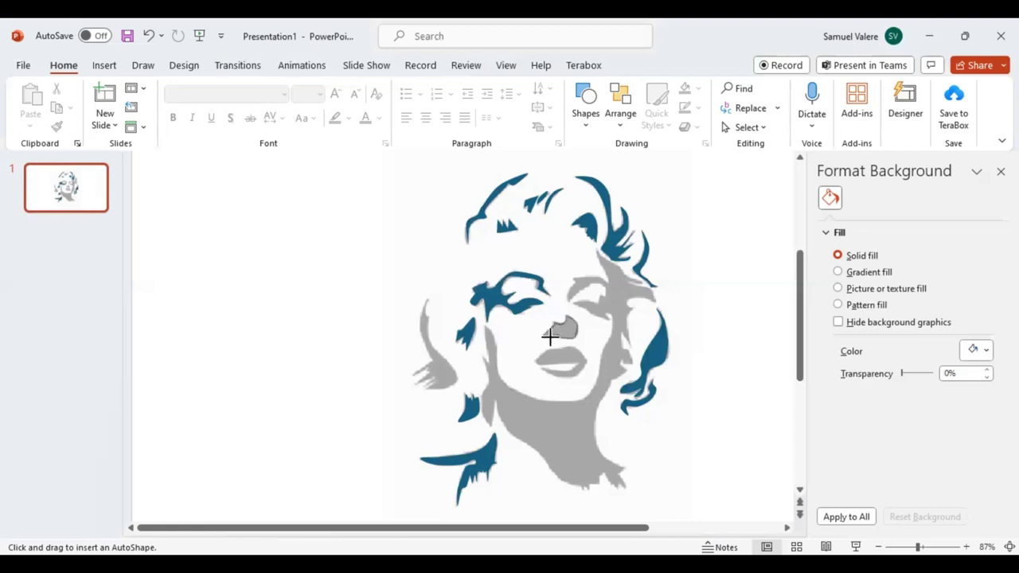
Outline the nose with freeform points and close it into a filled blue shape.
left_click(549, 336)
left_click(541, 335)
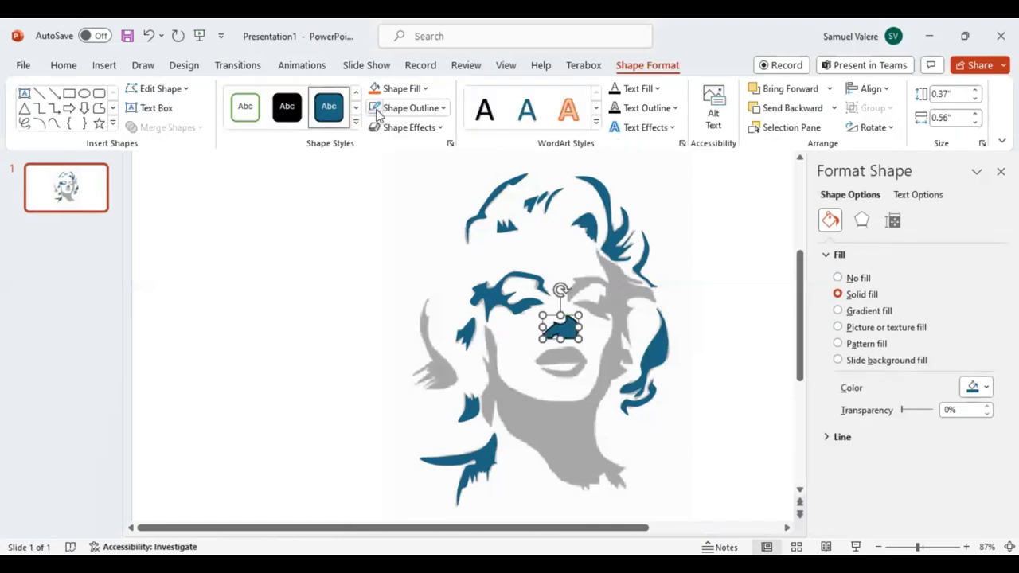
left_click(53, 123)
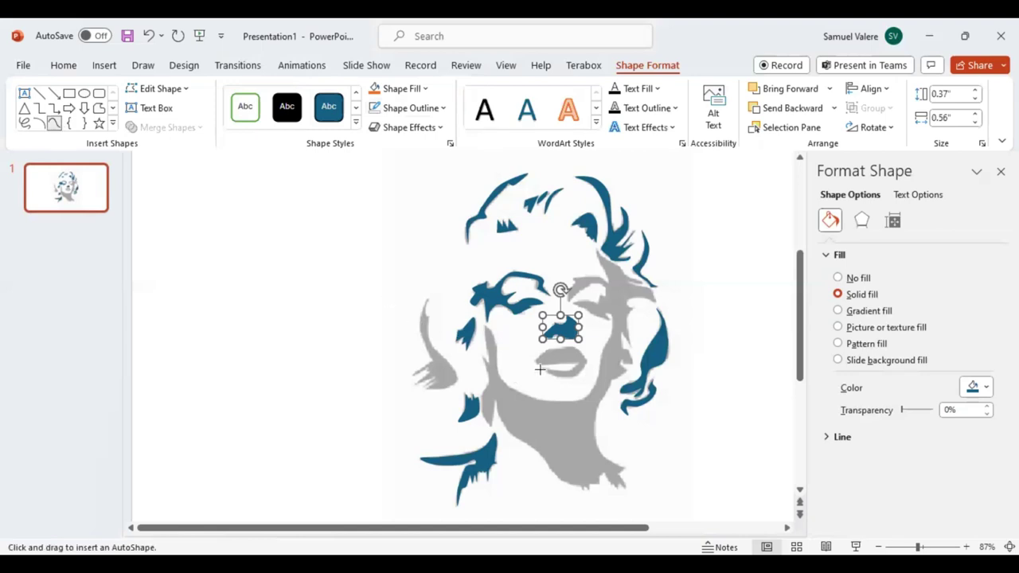
Outline the lips with the Freeform tool and close them into a filled blue shape.
key("Escape")
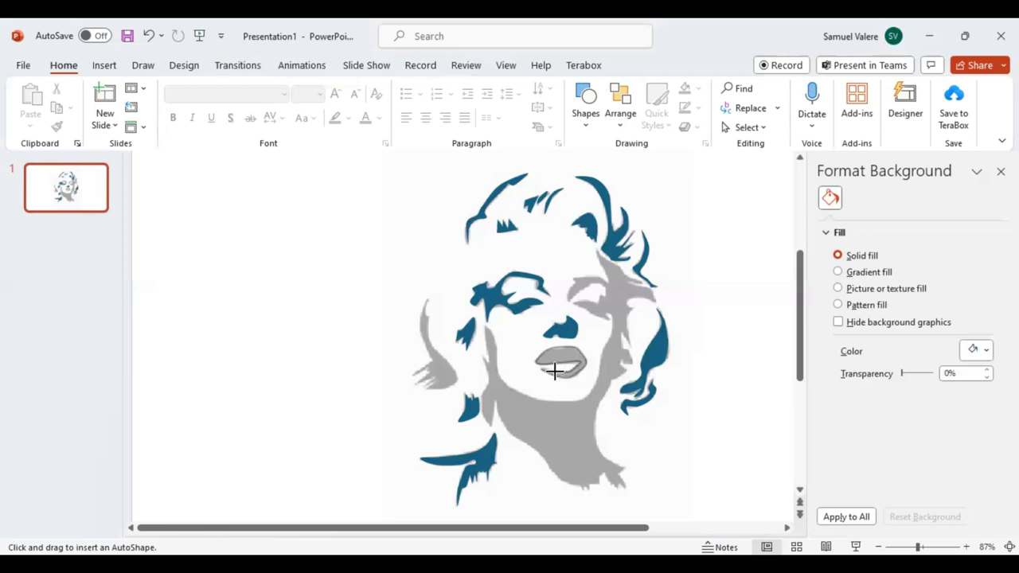
left_click(542, 366)
left_click(555, 378)
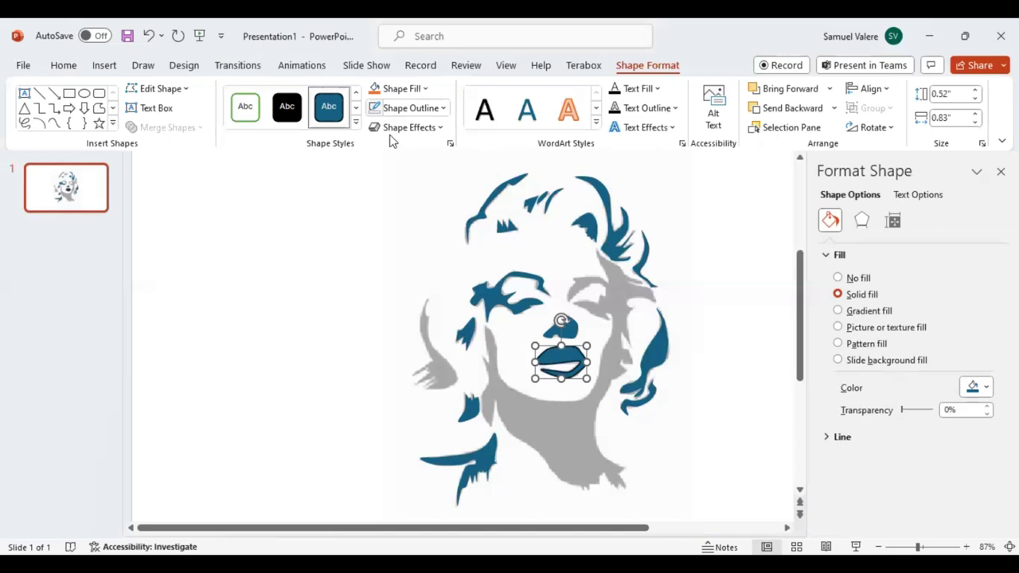
left_click(54, 124)
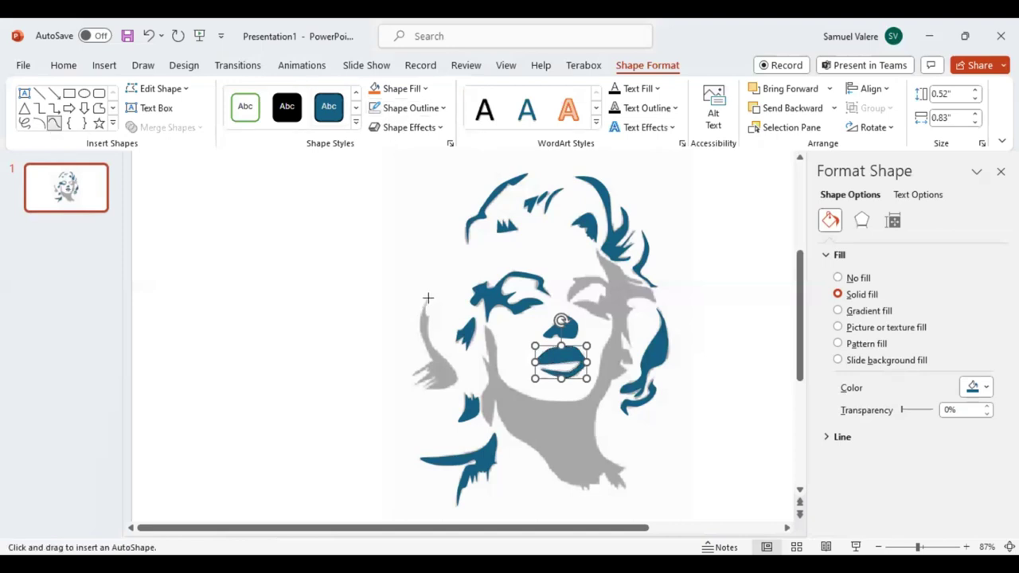
Trace the left hair wisp, then the face and neck, as closed blue freeform shapes.
key("Escape")
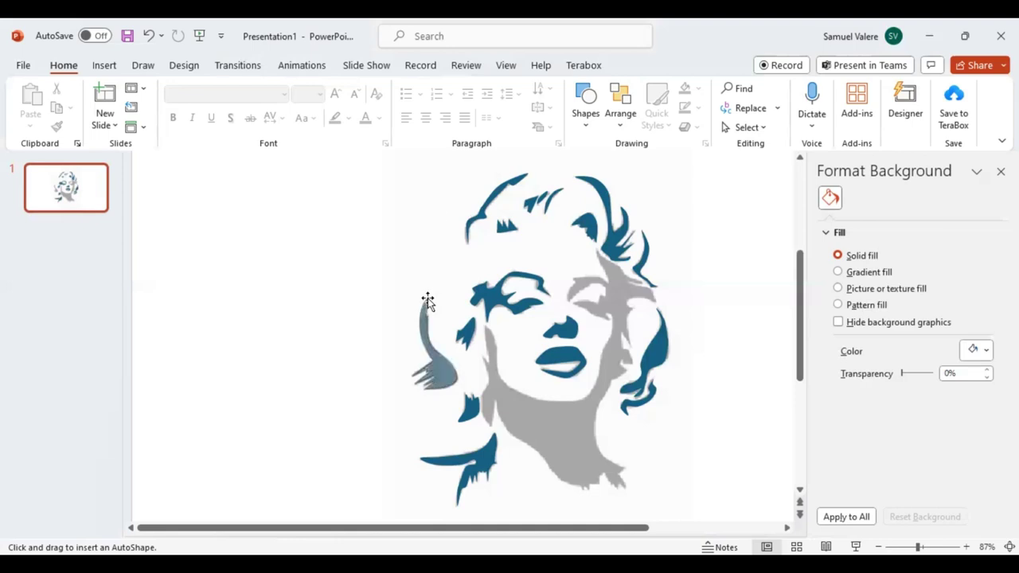
left_click(427, 300)
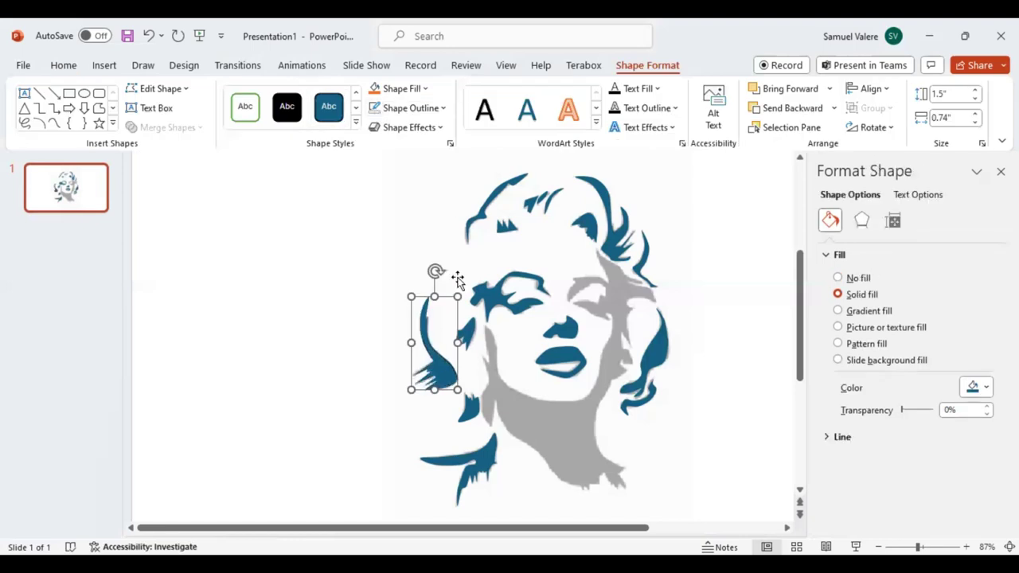
left_click(55, 126)
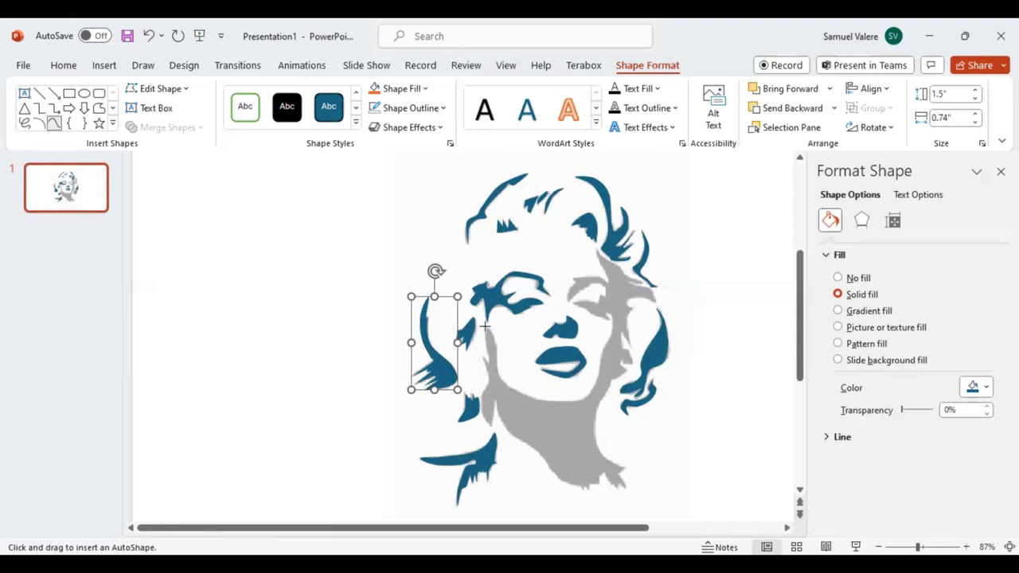
left_click(482, 342)
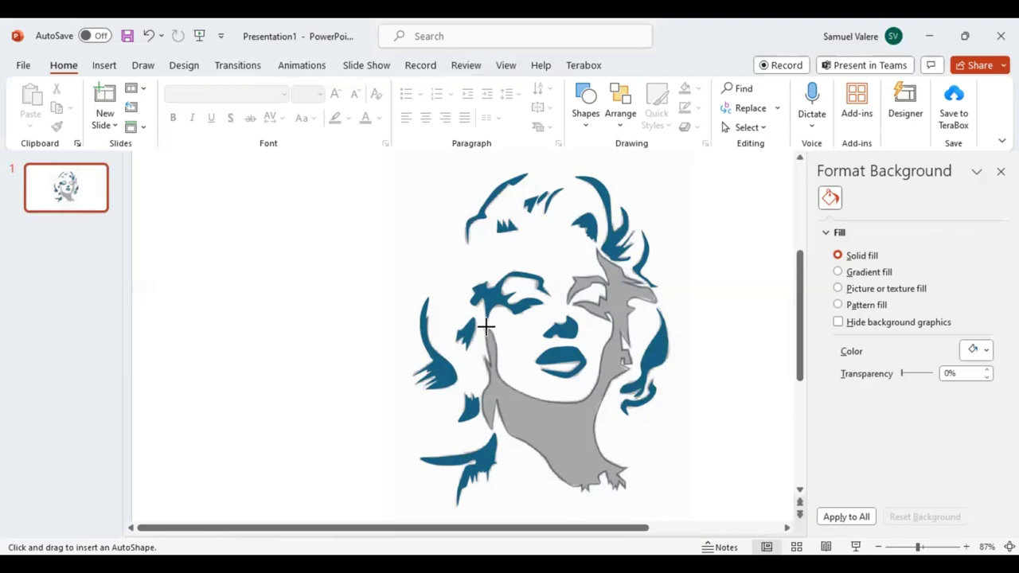
left_click(486, 326)
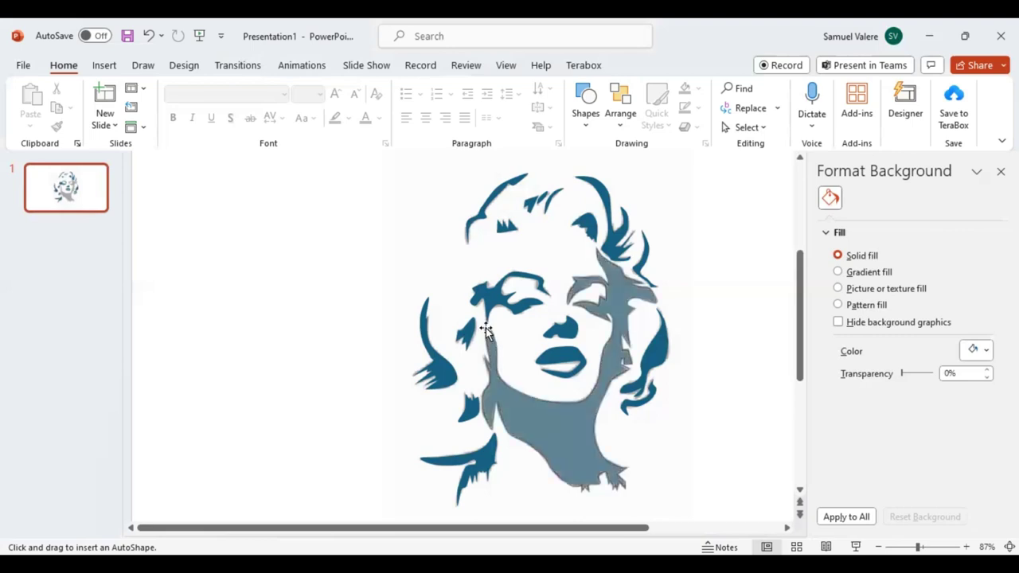
left_click(485, 328)
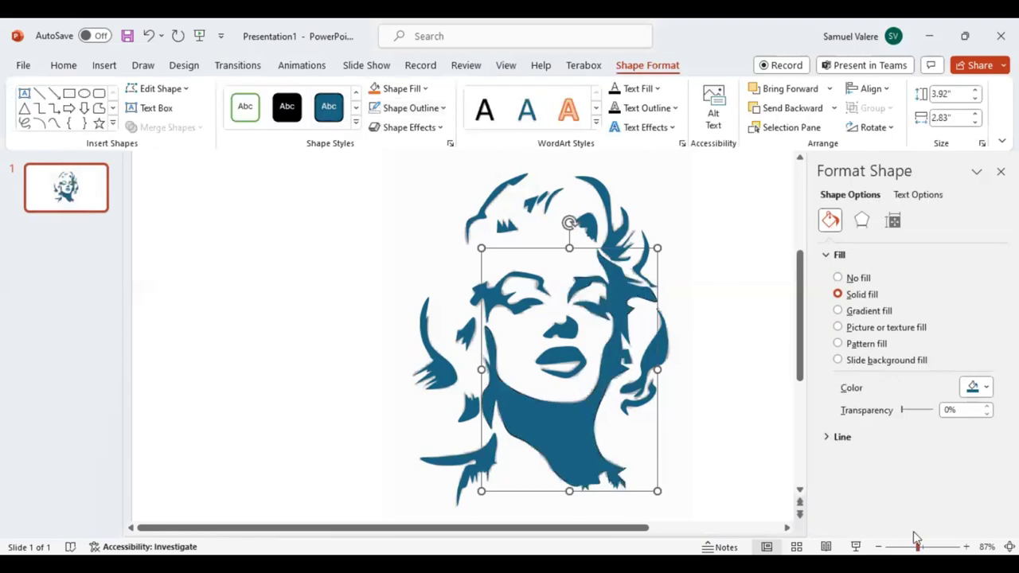
Shrink the original photo and move it into the slide's top-right corner.
left_click_drag(917, 547, 910, 547)
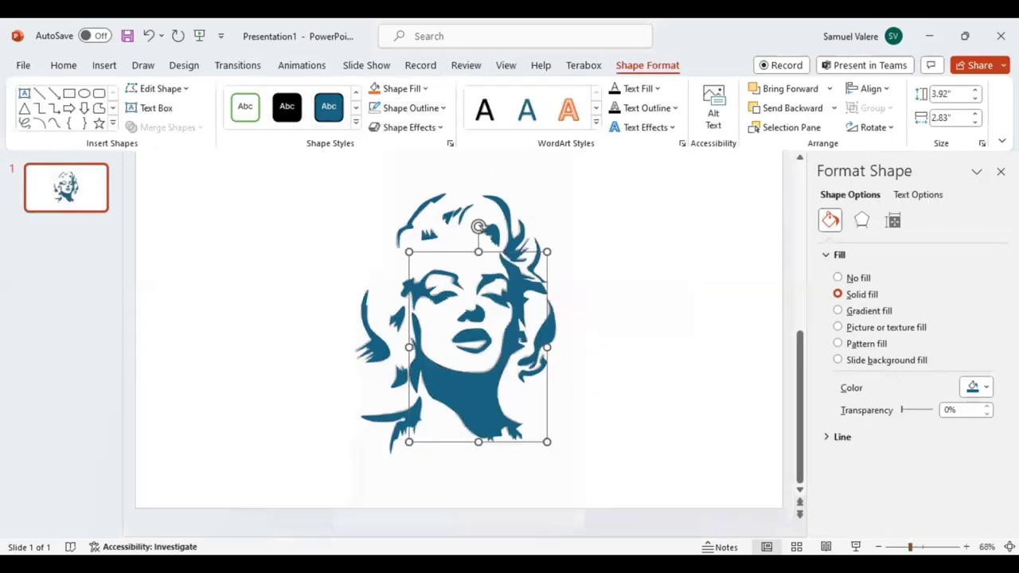
scroll(667, 424, "up", 1)
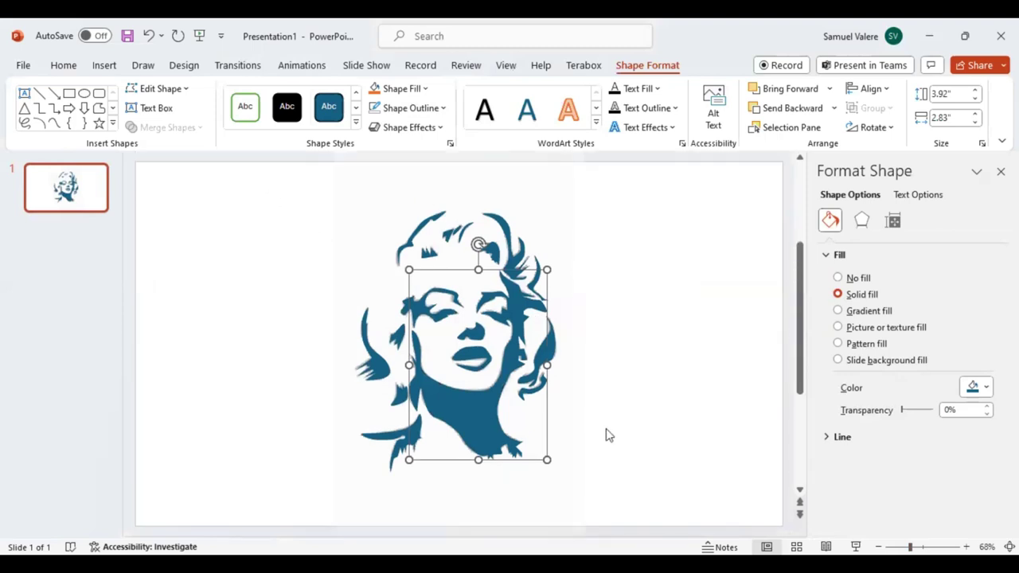
left_click(566, 404)
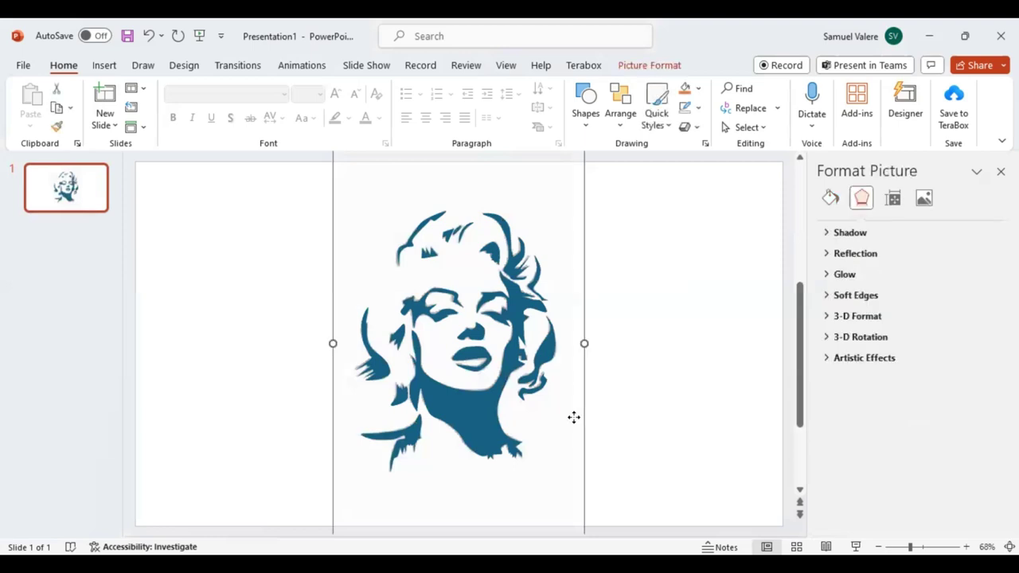
left_click_drag(512, 480, 506, 467)
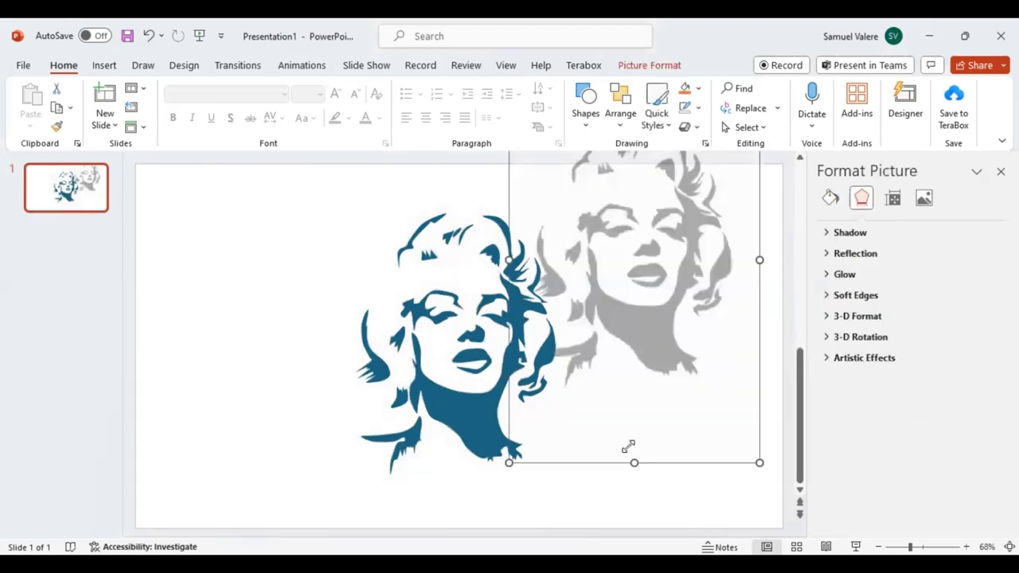
left_click_drag(628, 447, 623, 446)
left_click_drag(686, 337, 709, 309)
mouse_move(739, 263)
left_mouse_down()
mouse_move(743, 231)
mouse_move(761, 223)
left_mouse_up()
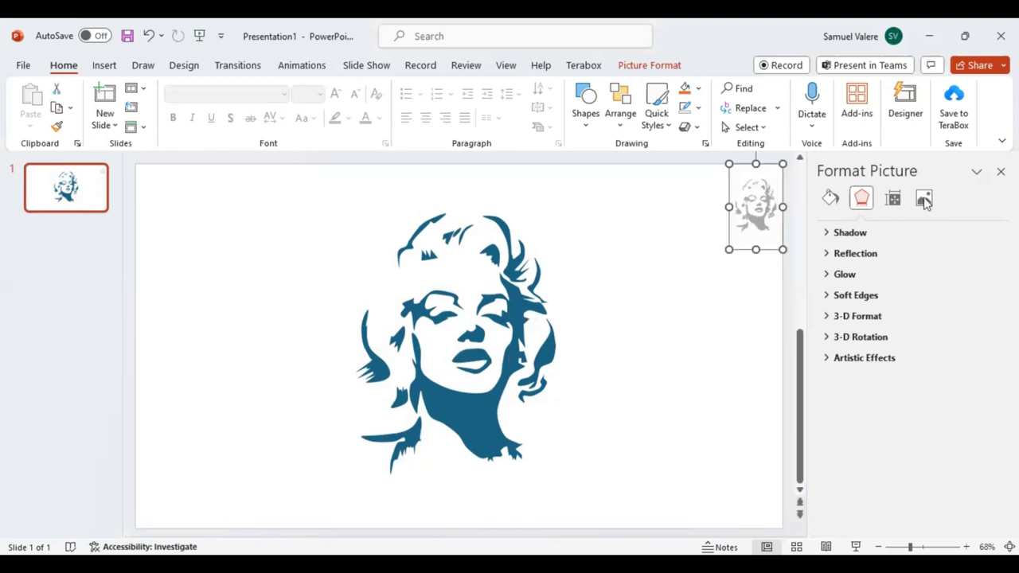
Set the small photo's Picture Transparency to 0% so it is fully opaque.
left_click(923, 199)
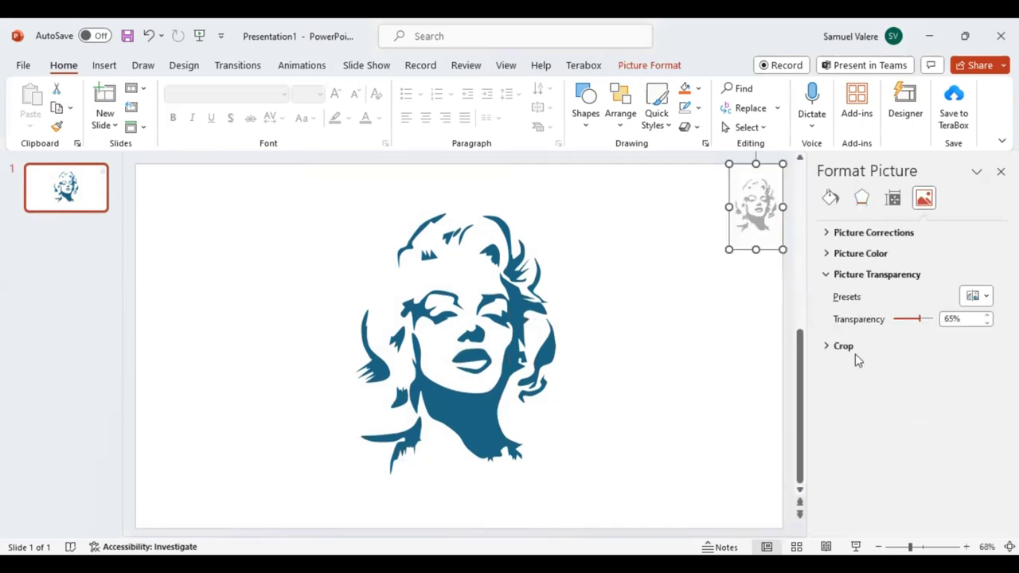
left_click_drag(921, 321, 855, 353)
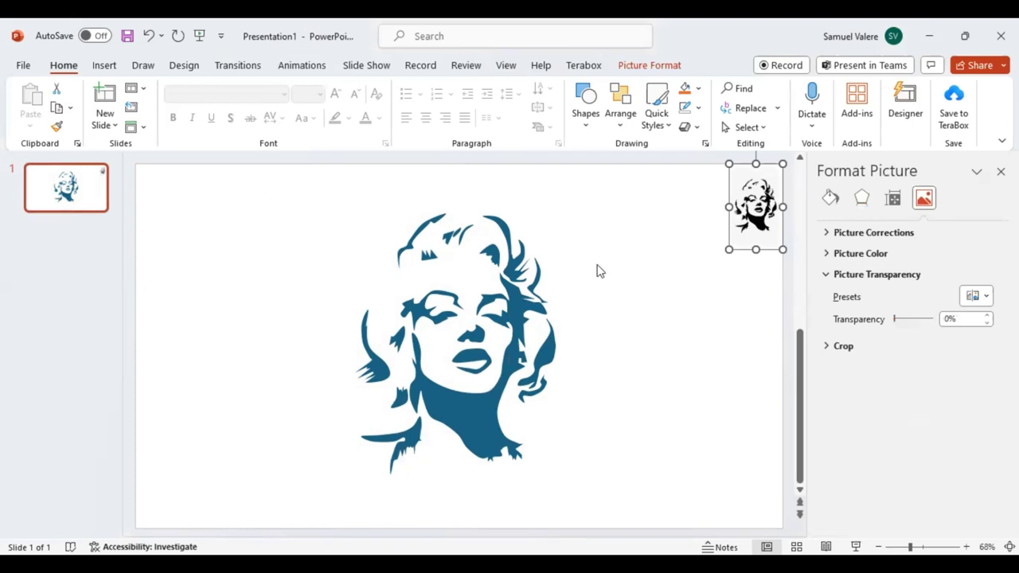
left_click(639, 462)
Select all the traced freeform pieces and change their Shape Fill to Black.
left_click_drag(658, 507, 661, 504)
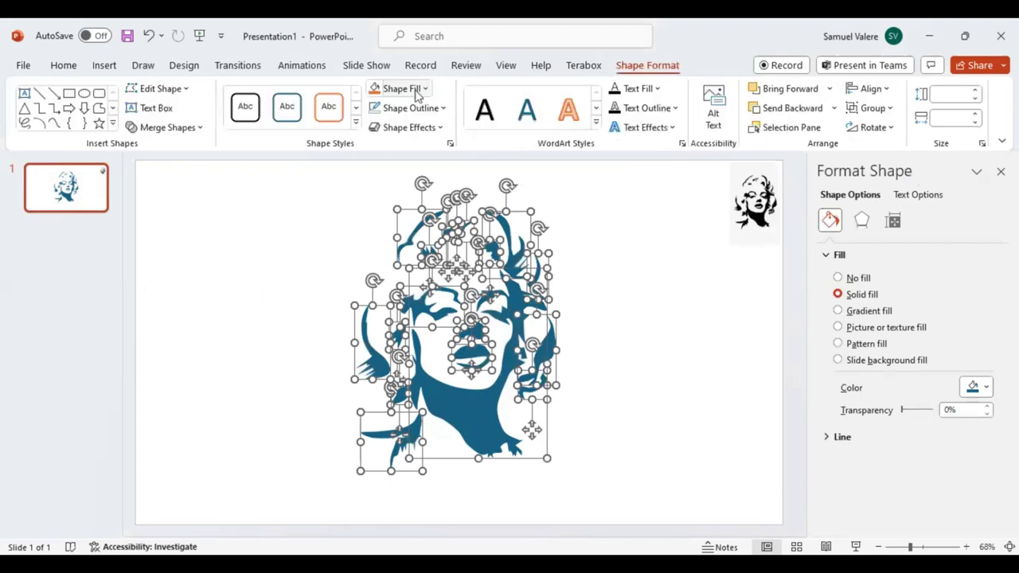
left_click(425, 88)
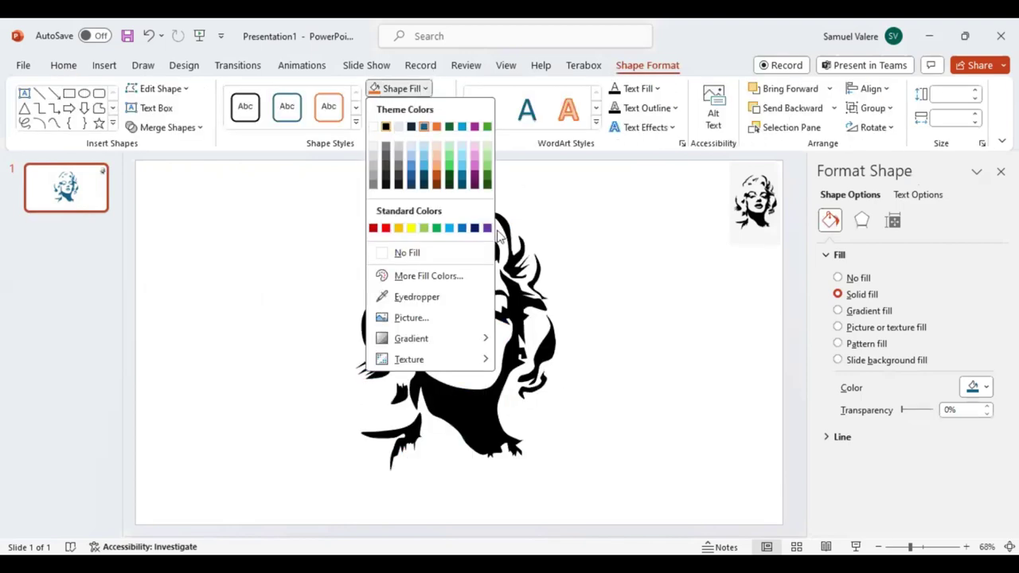
left_click(670, 357)
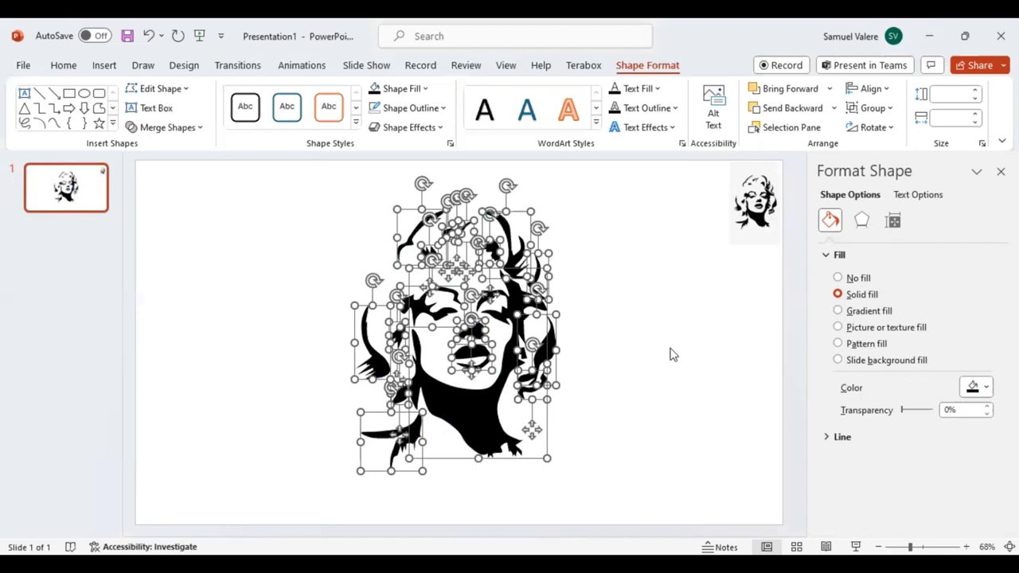
key("Escape")
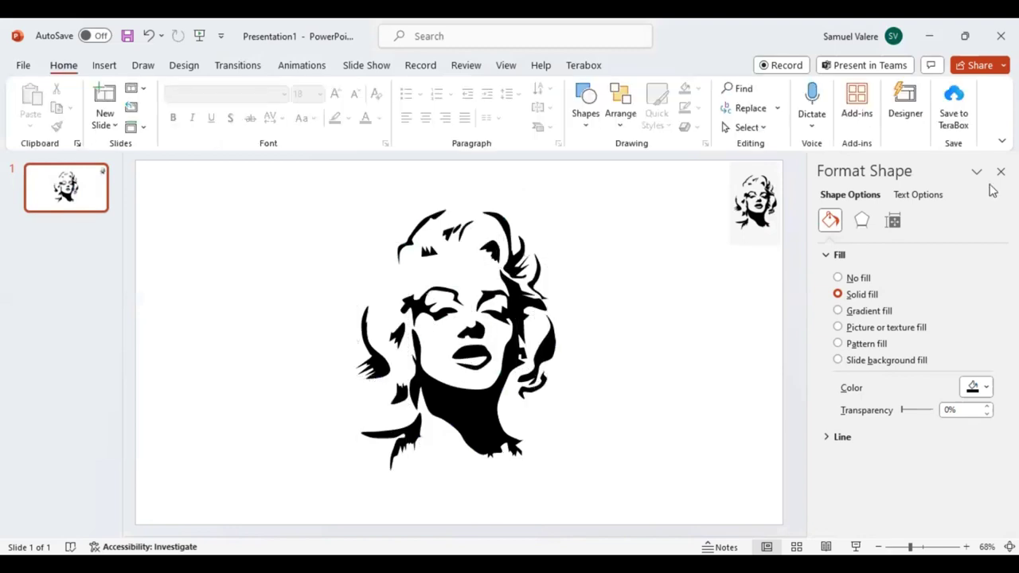